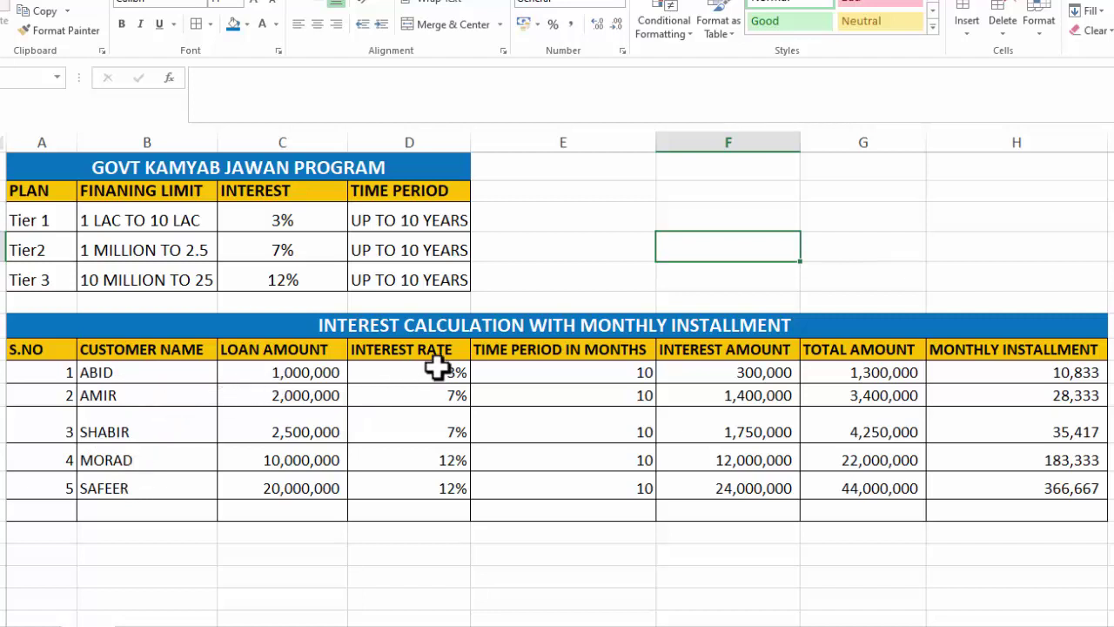
Inspect the first customer's time period and Interest Amount formula in E9 and F9.
left_click(531, 371)
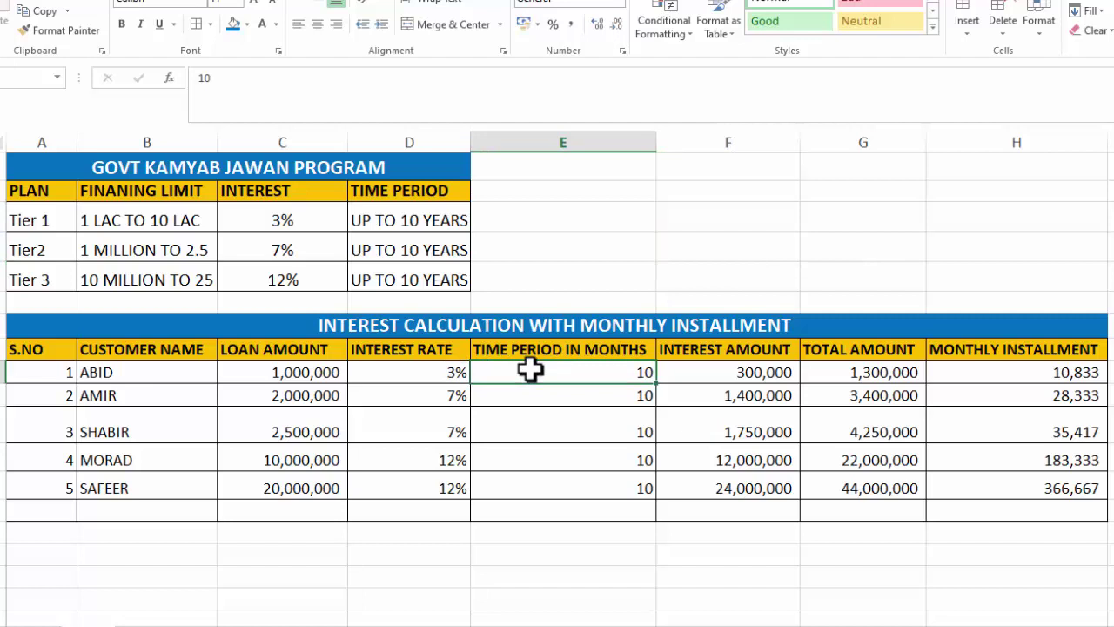
left_click(702, 371)
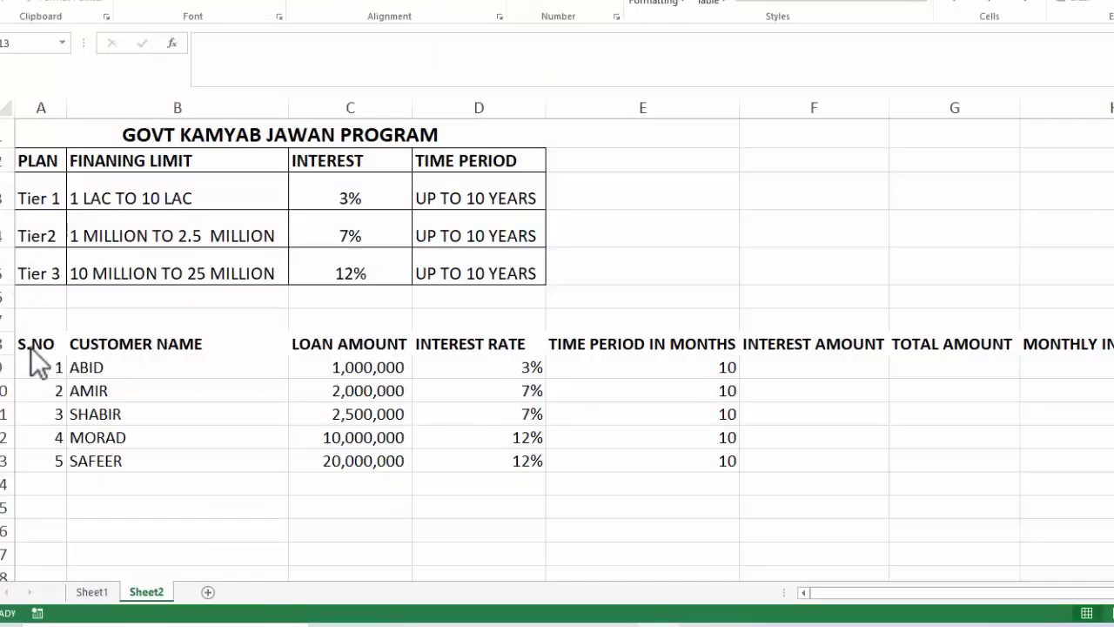
Give the customer table A8:H14 all cell borders plus a thick outer box border.
left_click(39, 344)
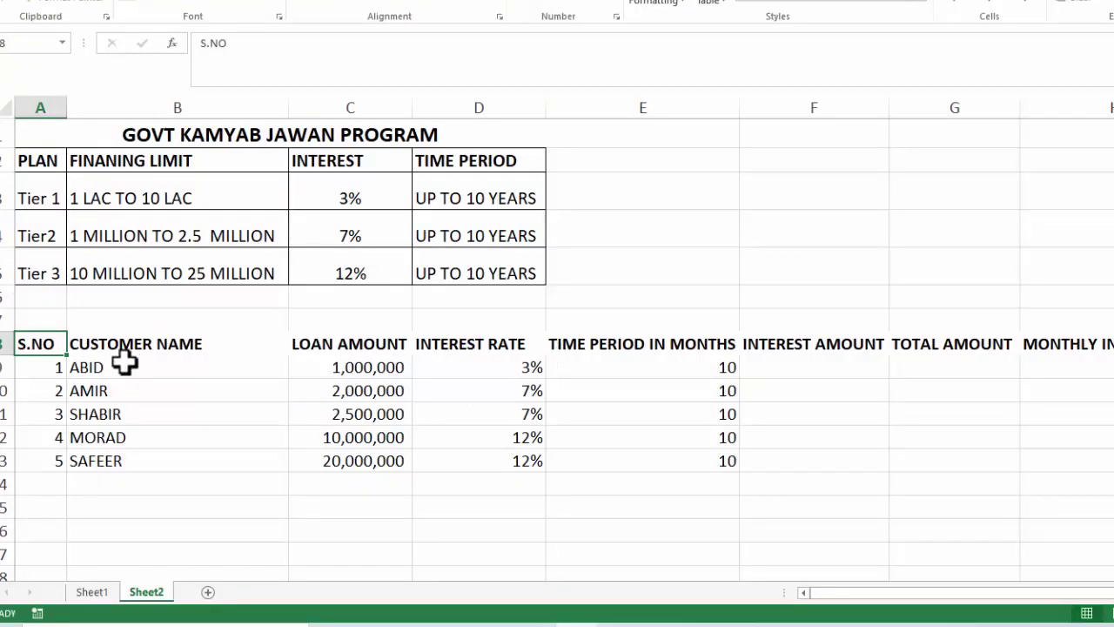
mouse_move(50, 343)
left_mouse_down()
mouse_move(523, 496)
mouse_move(1100, 471)
mouse_move(1099, 484)
left_mouse_up()
left_click(211, 59)
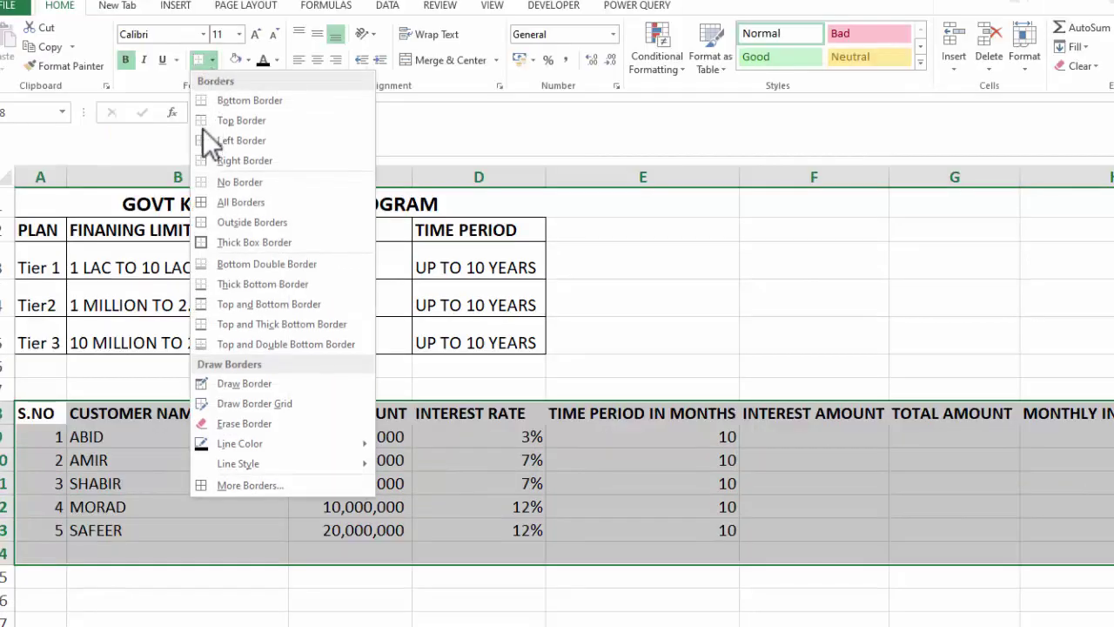
left_click(202, 196)
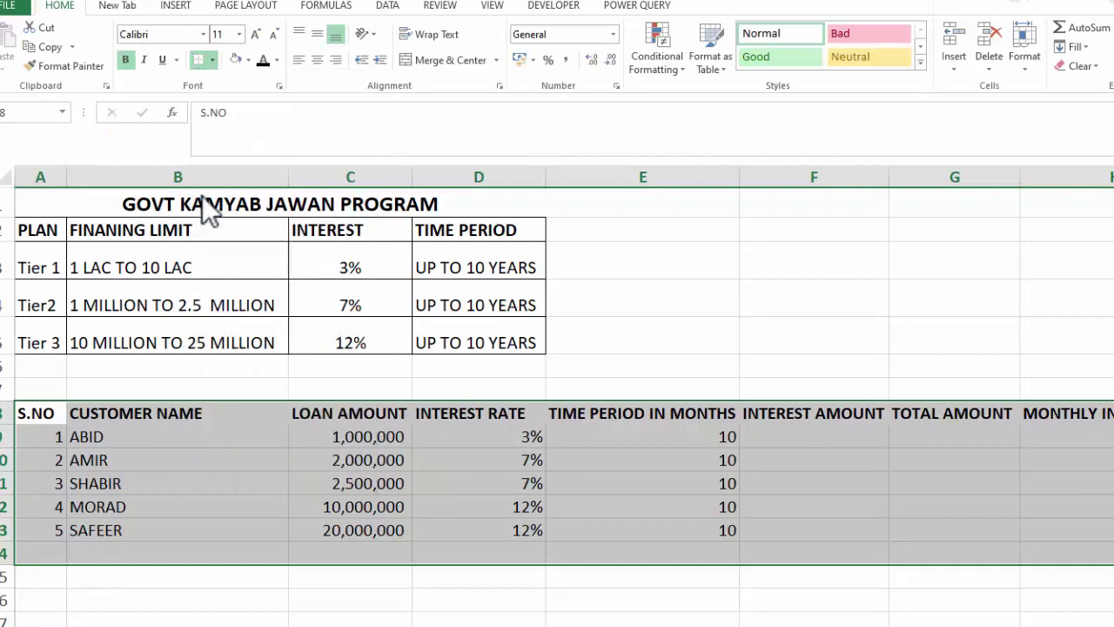
left_click(212, 60)
left_click(206, 243)
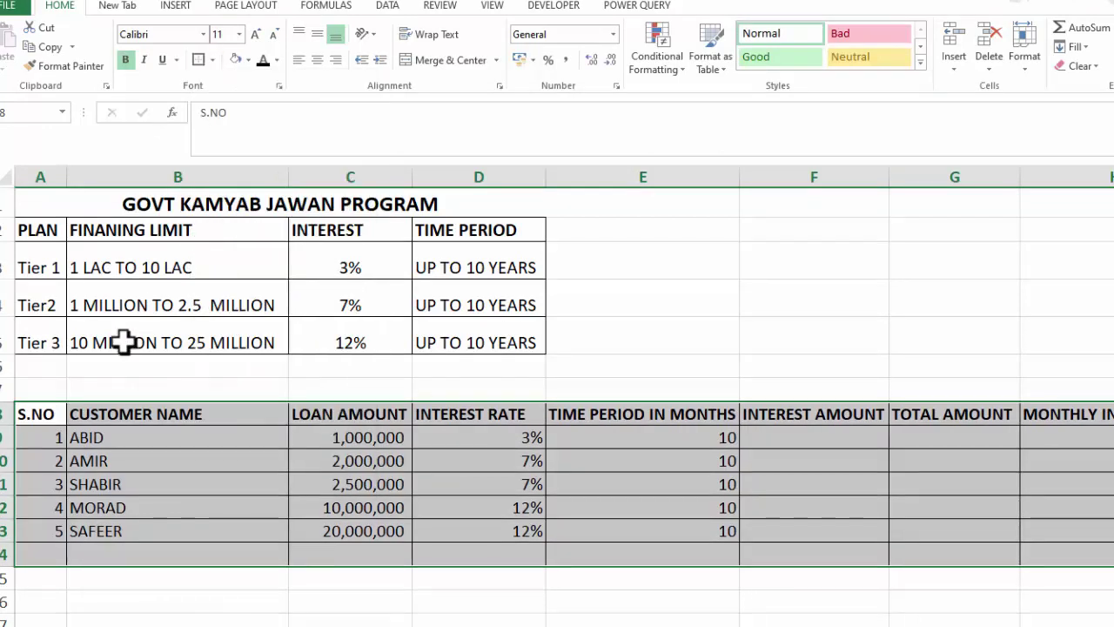
Select the header row A8:H8 and apply a border, then pick cell F9.
left_click_drag(44, 412, 1094, 414)
left_click(200, 61)
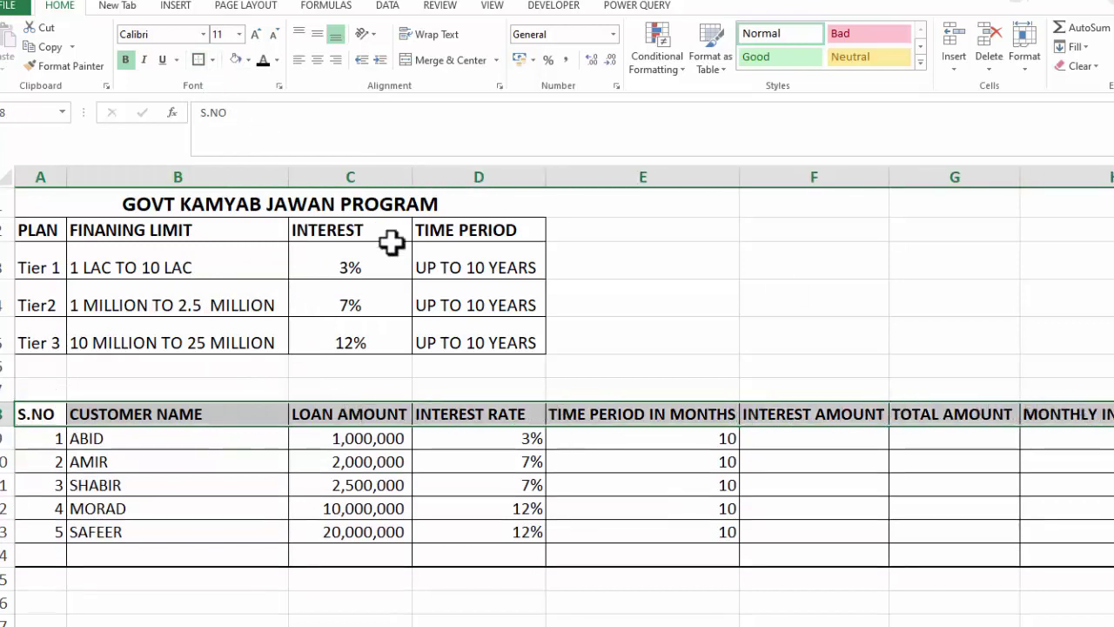
left_click(788, 441)
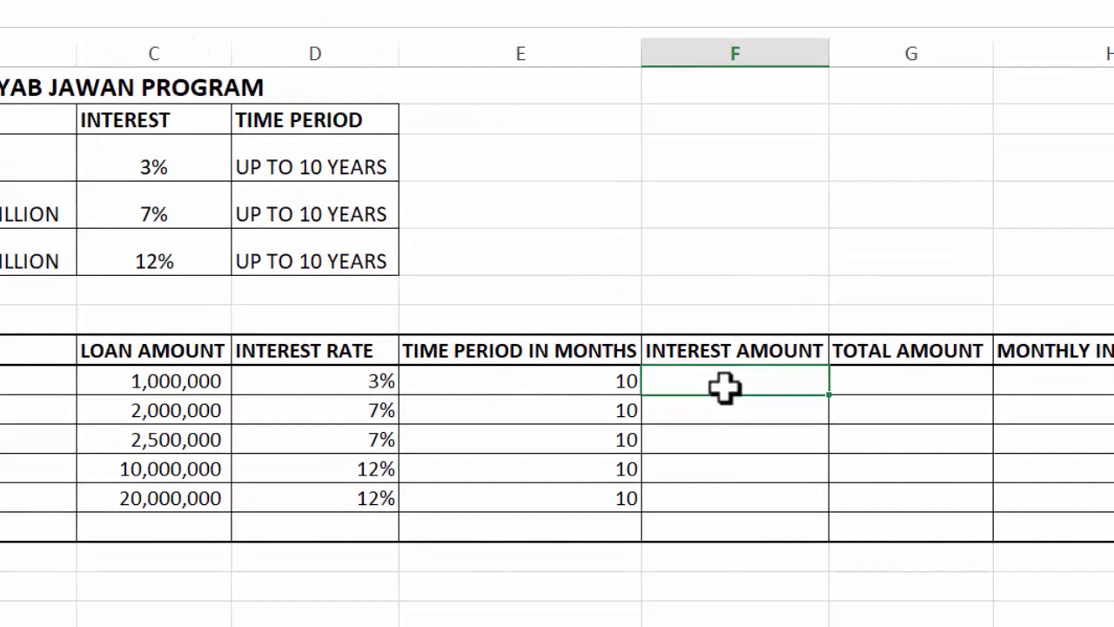
Enter =PRODUCT(C9:E9) in F9 and fill it down through F13.
type("=PRODUCT(")
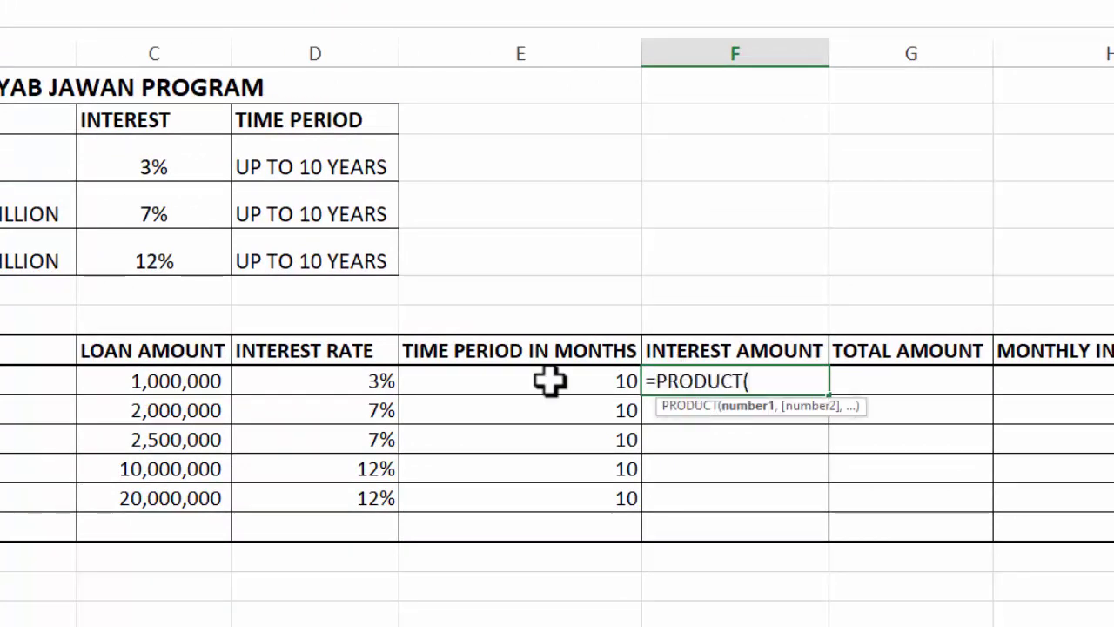
mouse_move(117, 377)
left_mouse_down()
mouse_move(299, 393)
mouse_move(503, 390)
left_mouse_up()
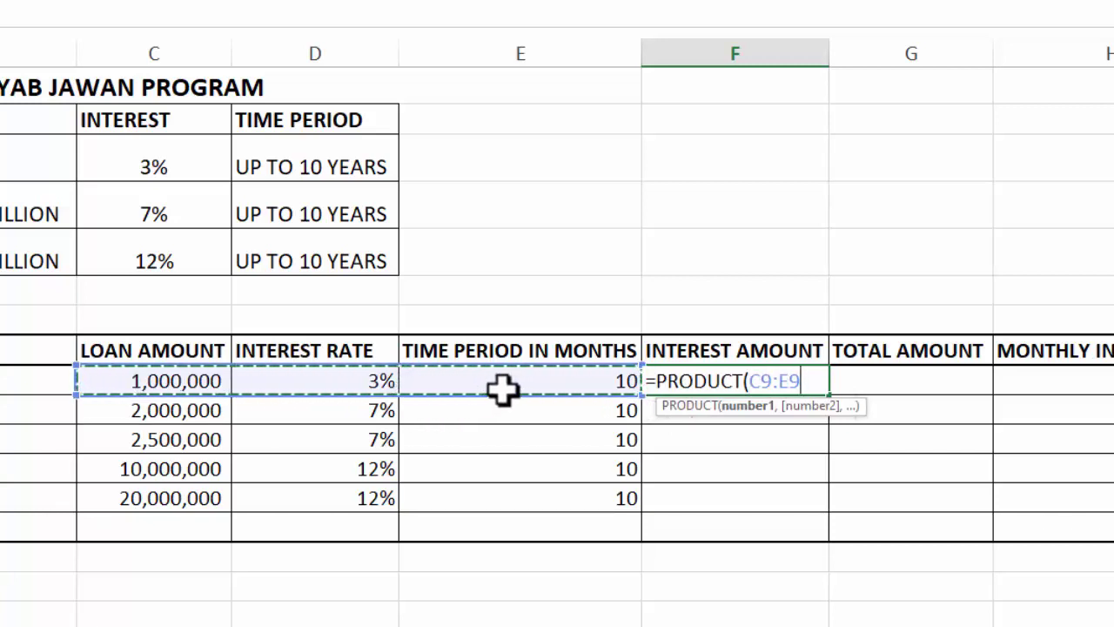
type(")")
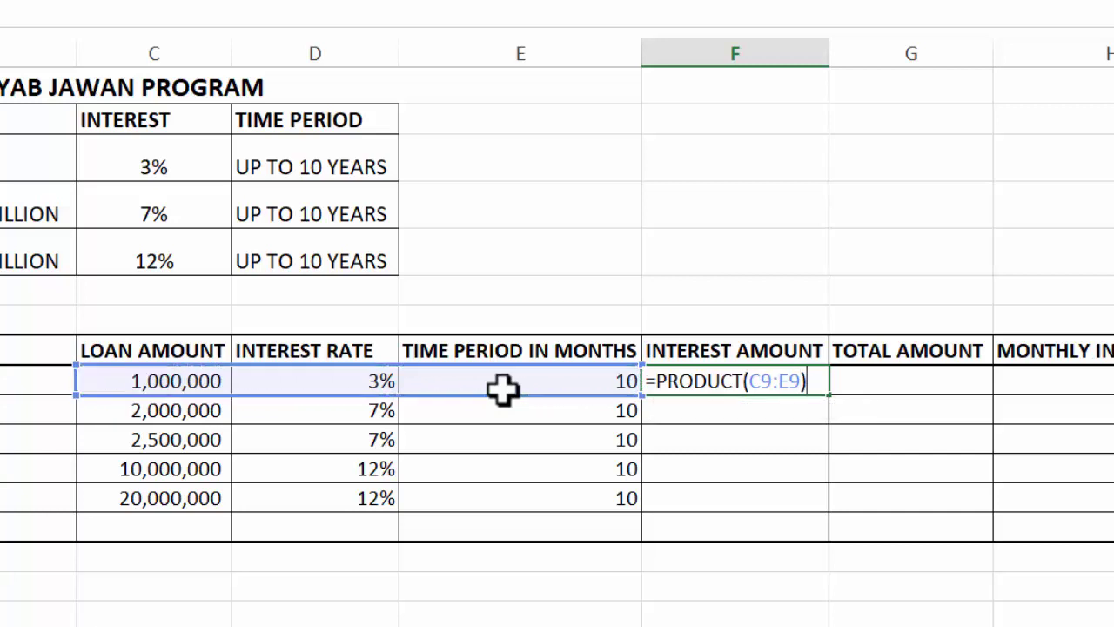
key("Return")
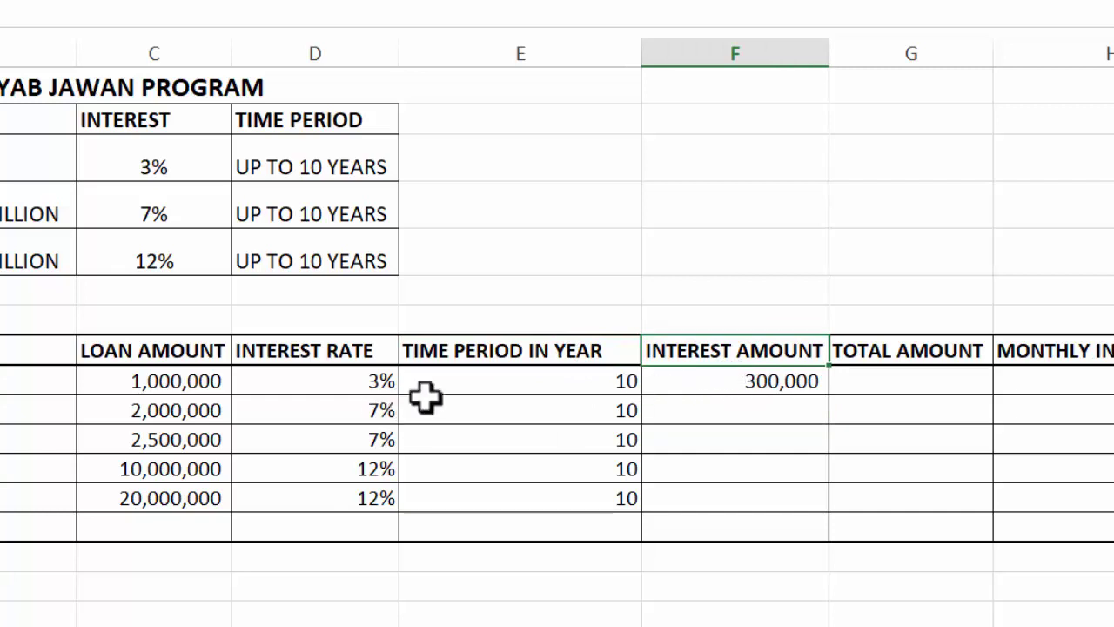
left_click(701, 385)
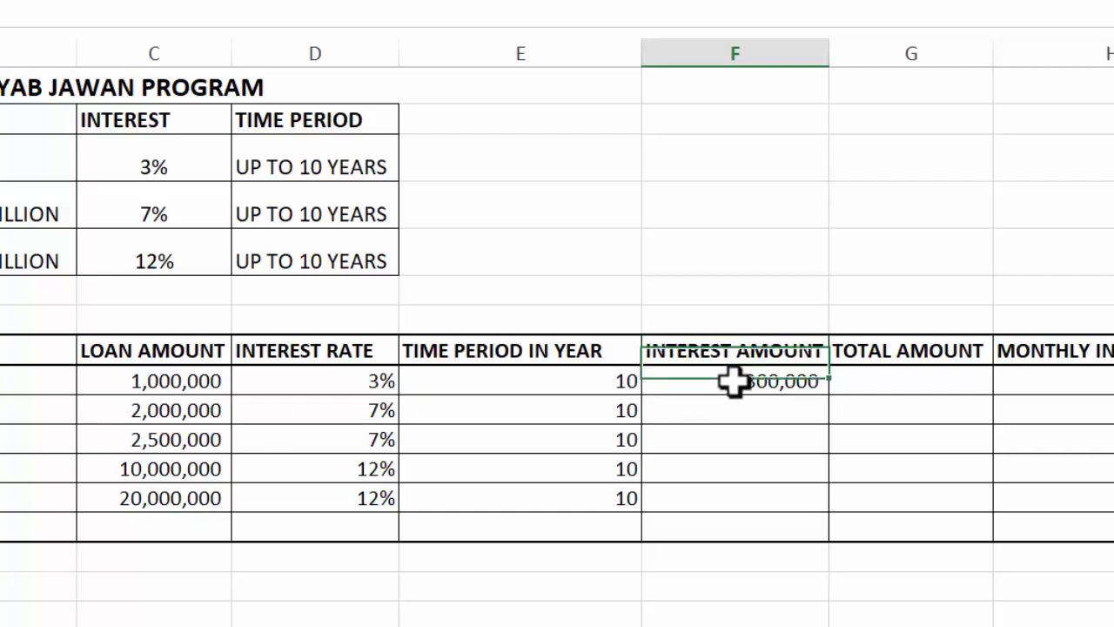
double_click(830, 396)
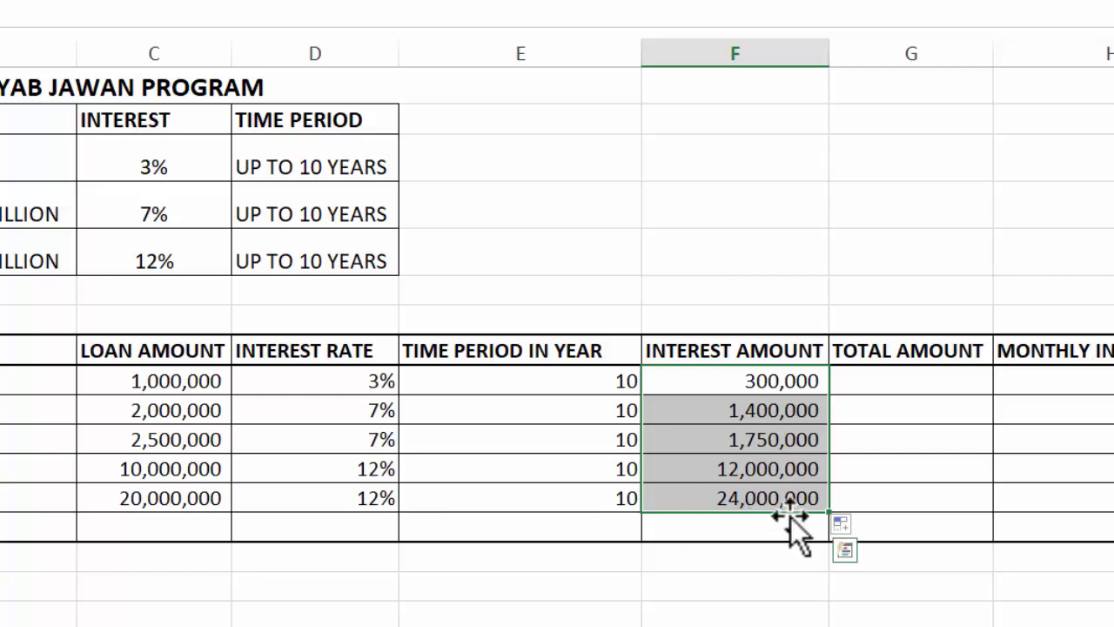
left_click(902, 373)
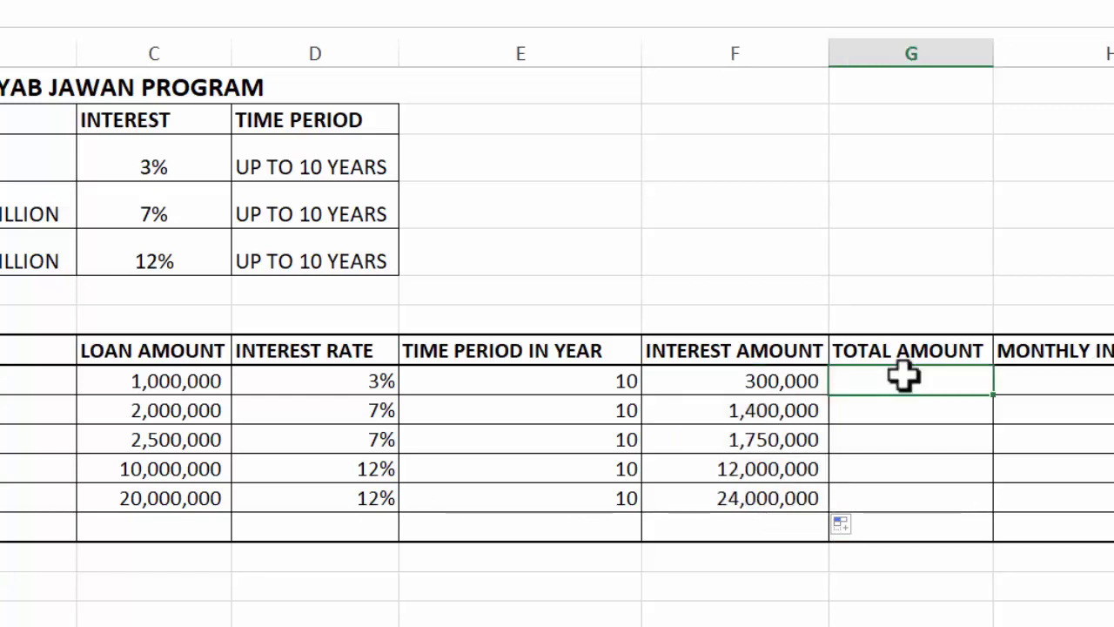
Enter =C9+F9 in G9 and fill it down through G13.
double_click(904, 374)
type("=")
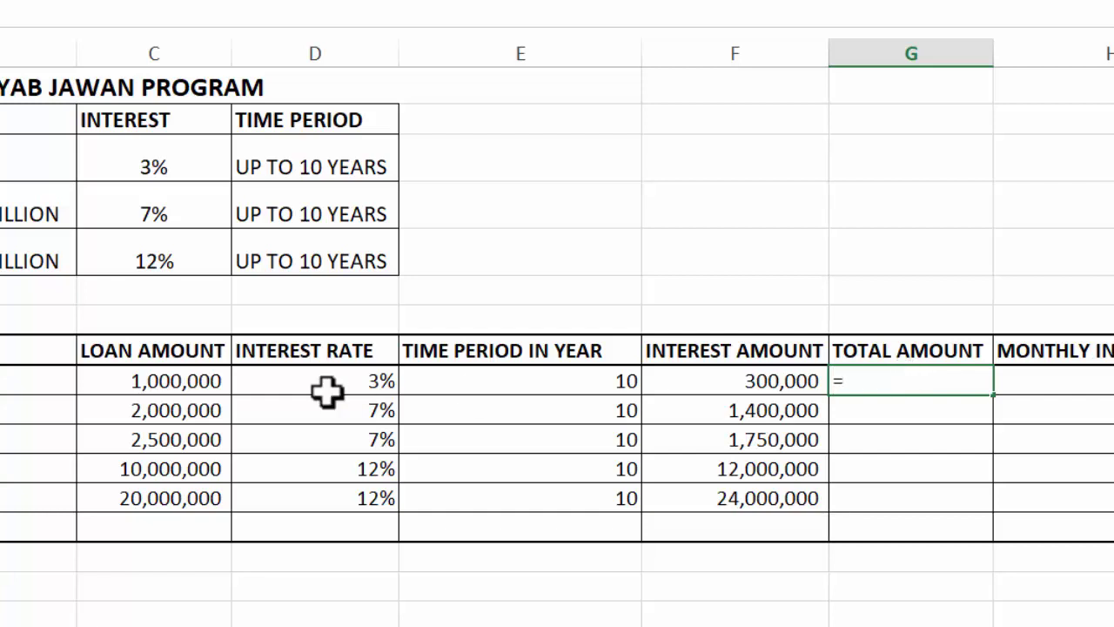
left_click(184, 381)
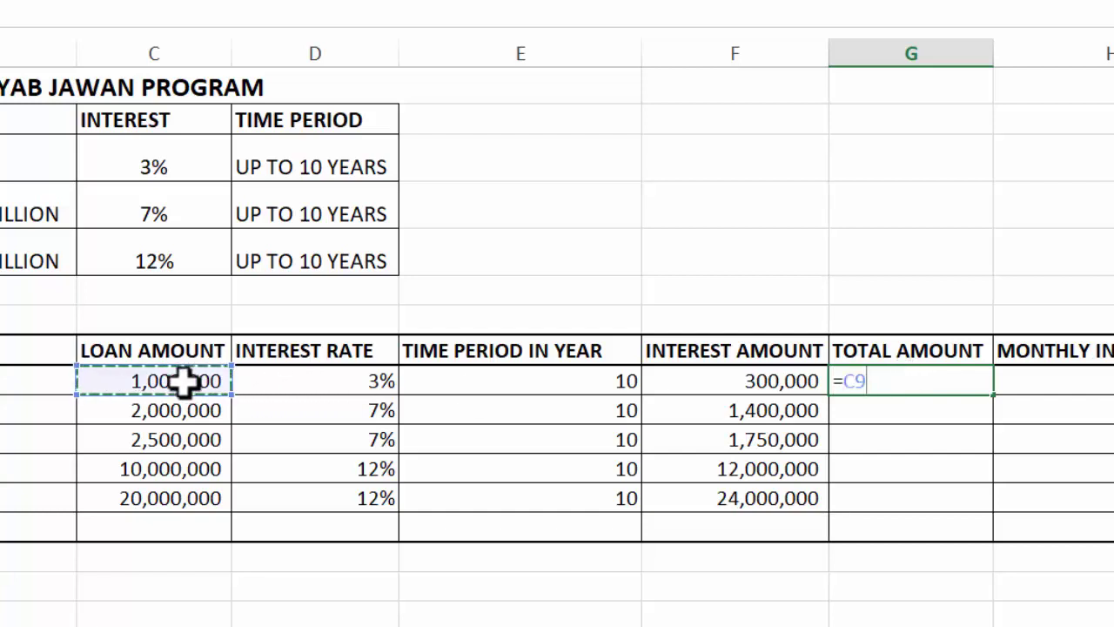
type("+")
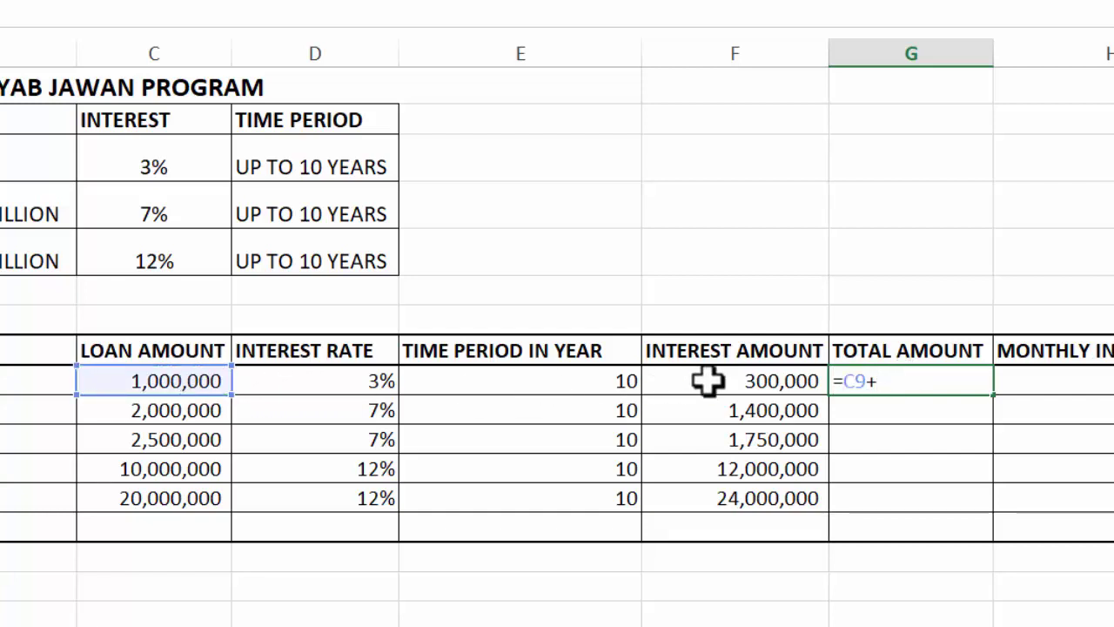
left_click(707, 381)
key("Return")
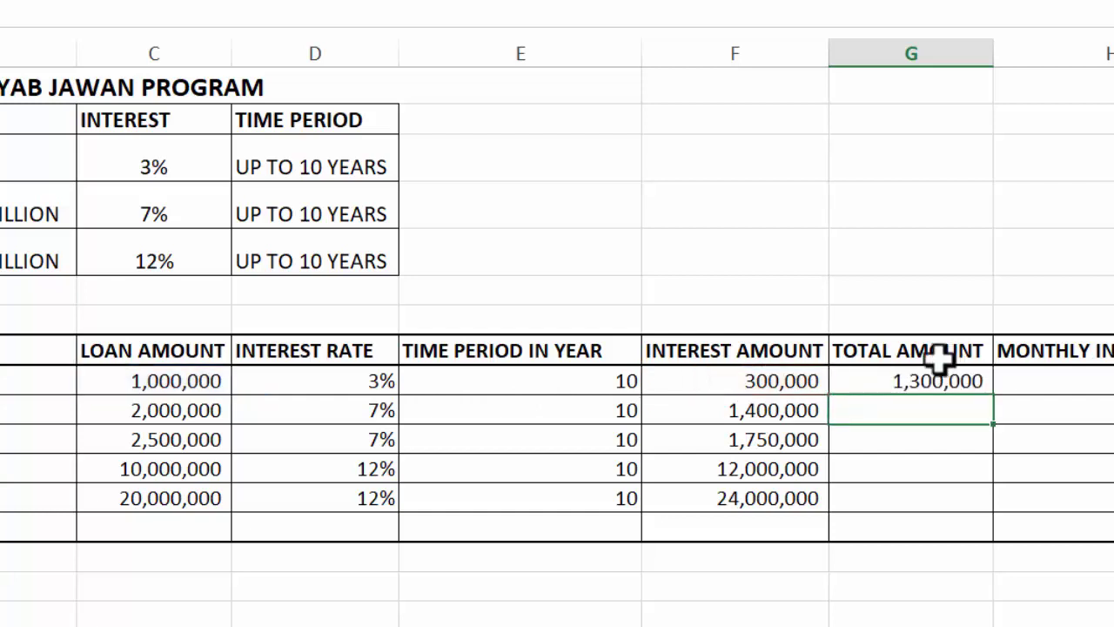
left_click(936, 375)
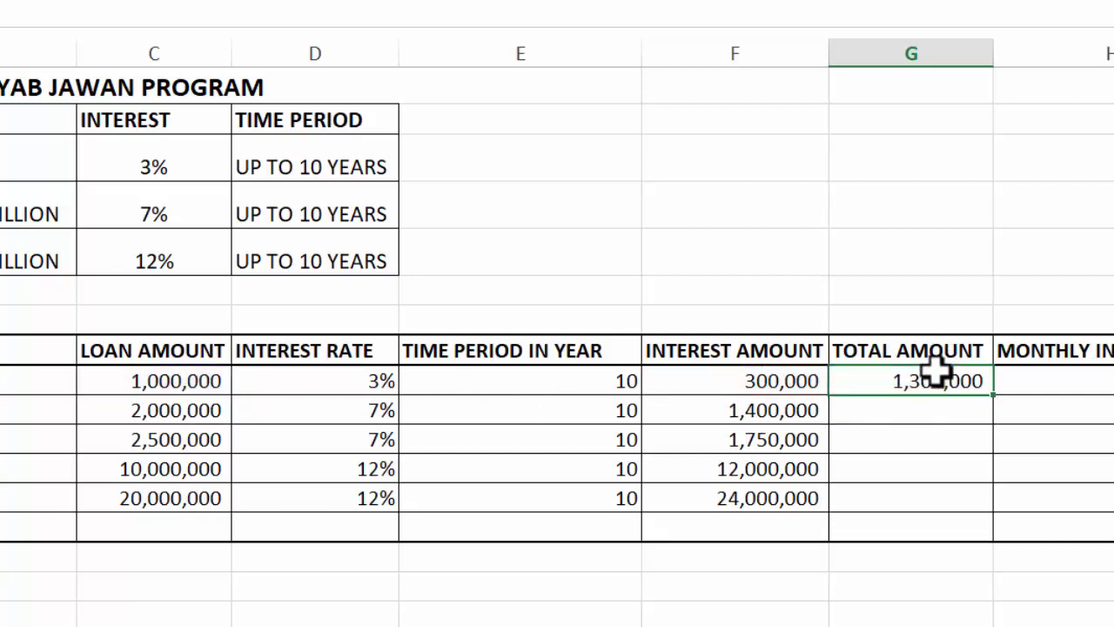
double_click(995, 395)
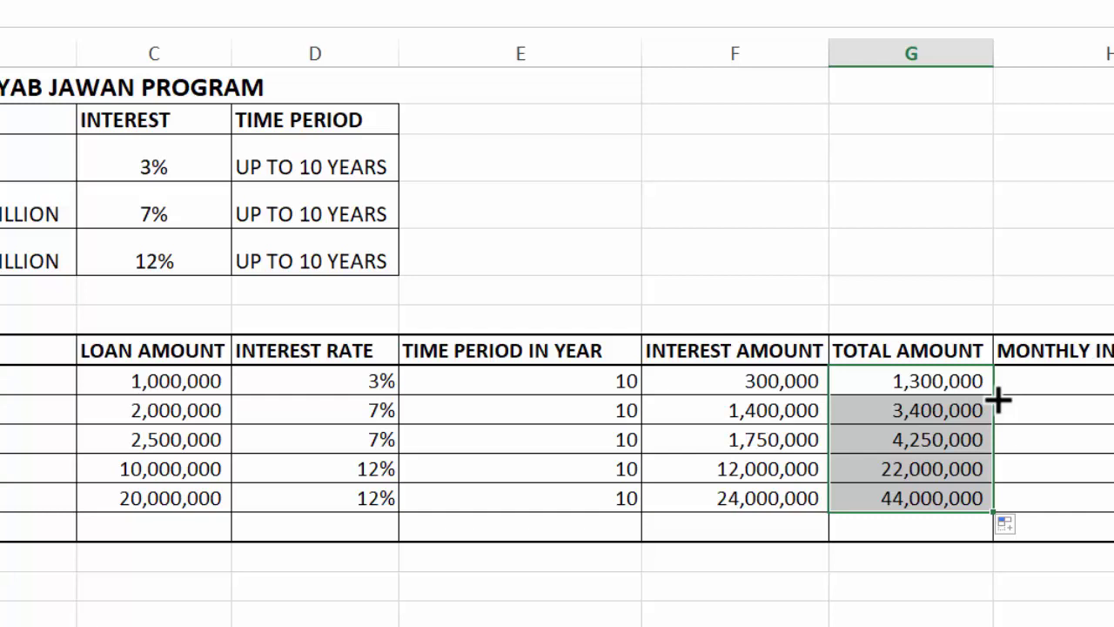
Enter =G9/120 in H9 and fill it down the Monthly Installment column.
type("=")
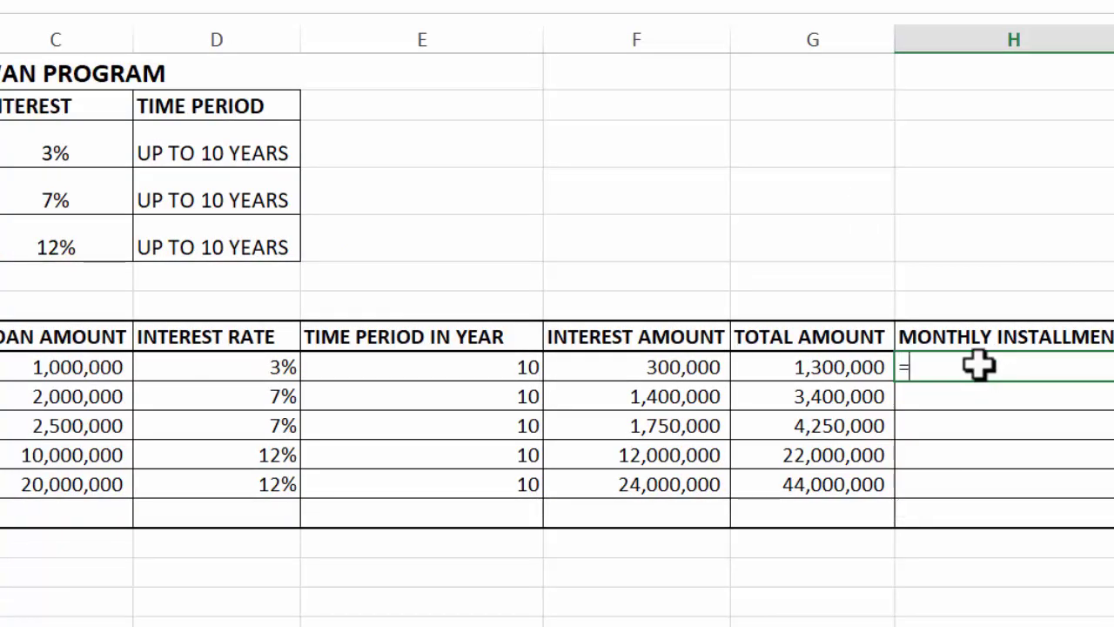
left_click(836, 366)
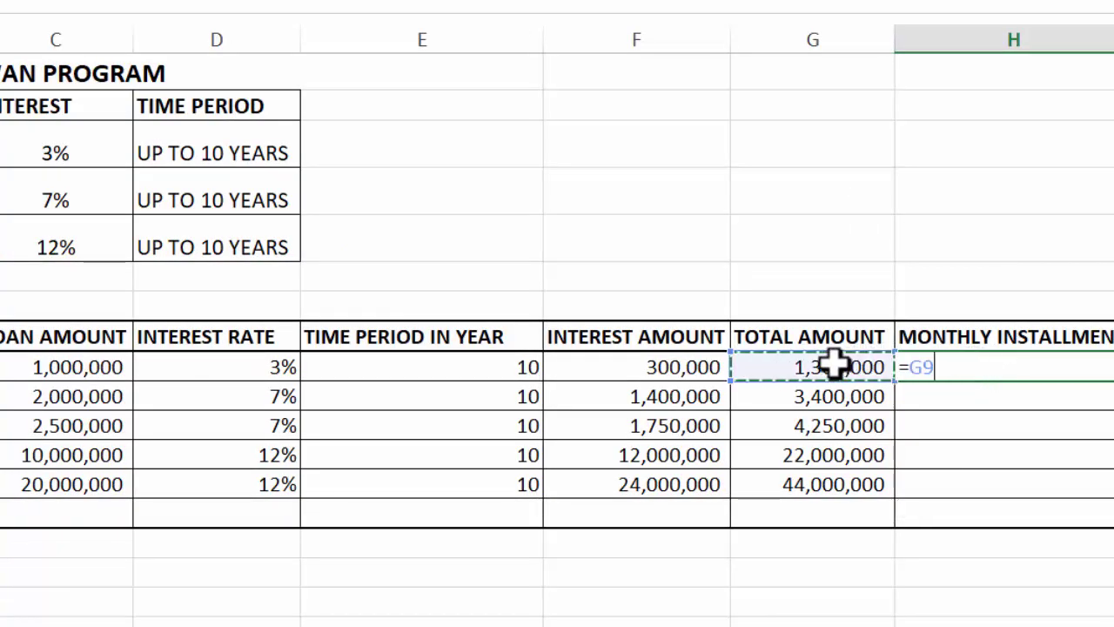
type("/")
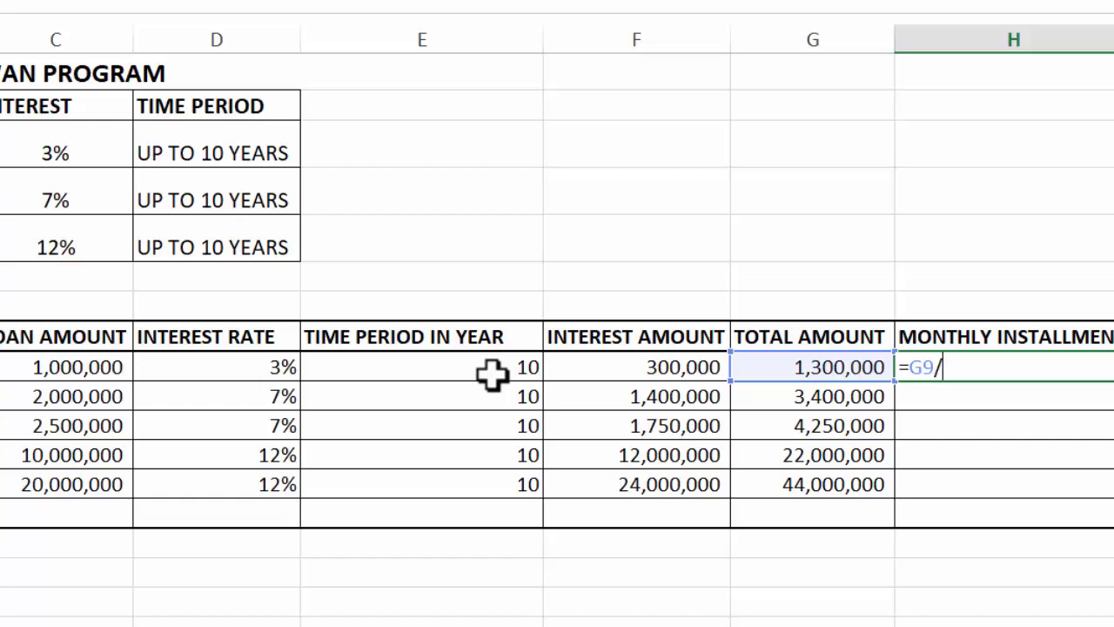
type("120")
key("Return")
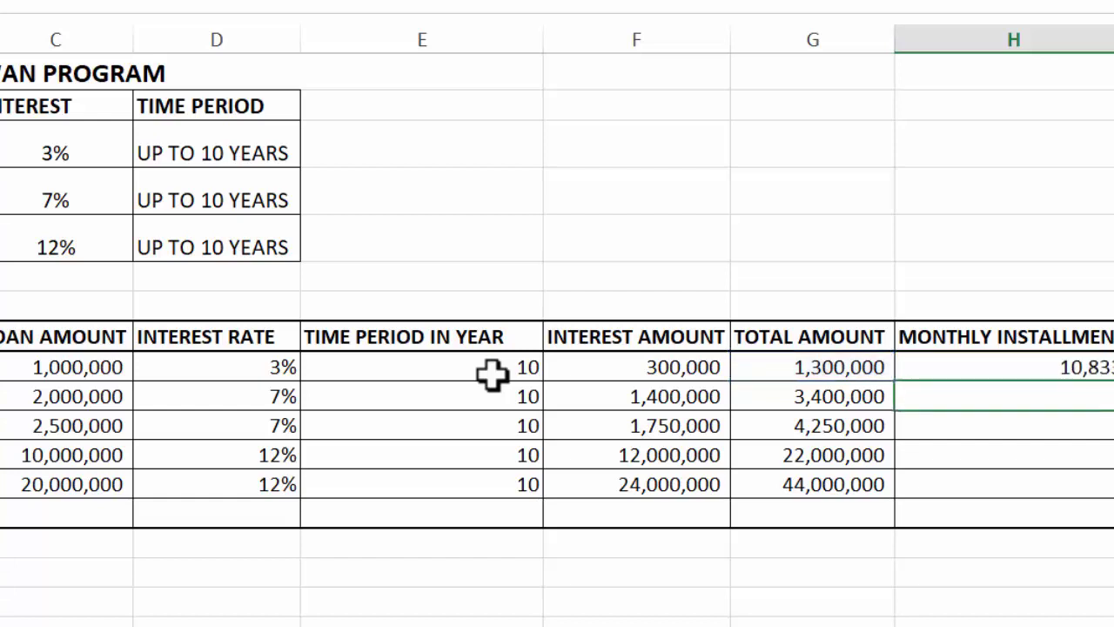
left_click(980, 372)
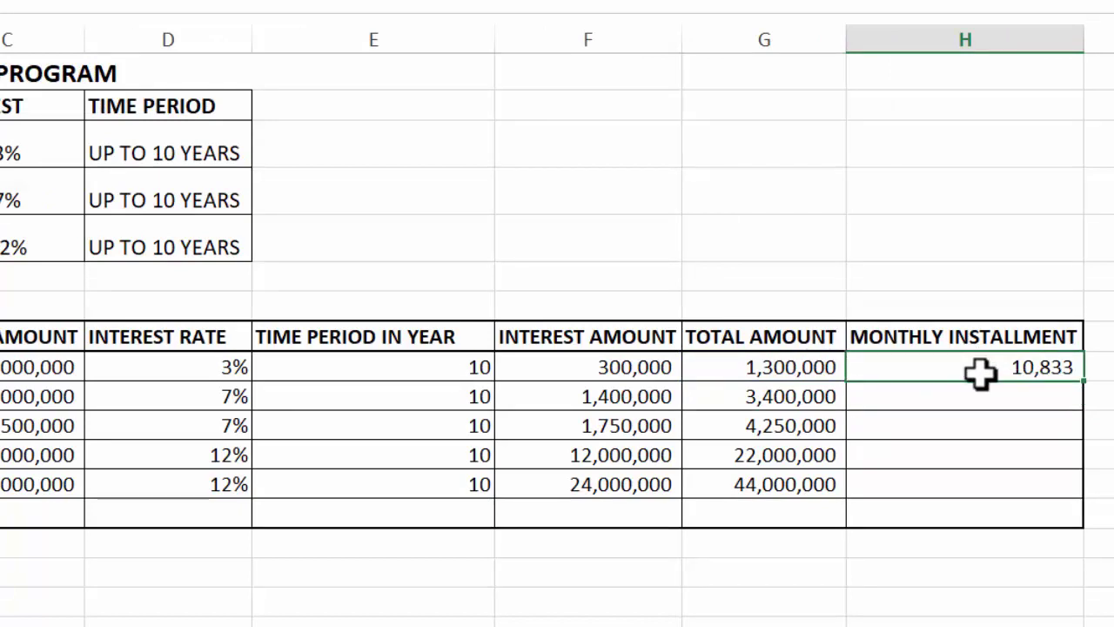
double_click(1084, 383)
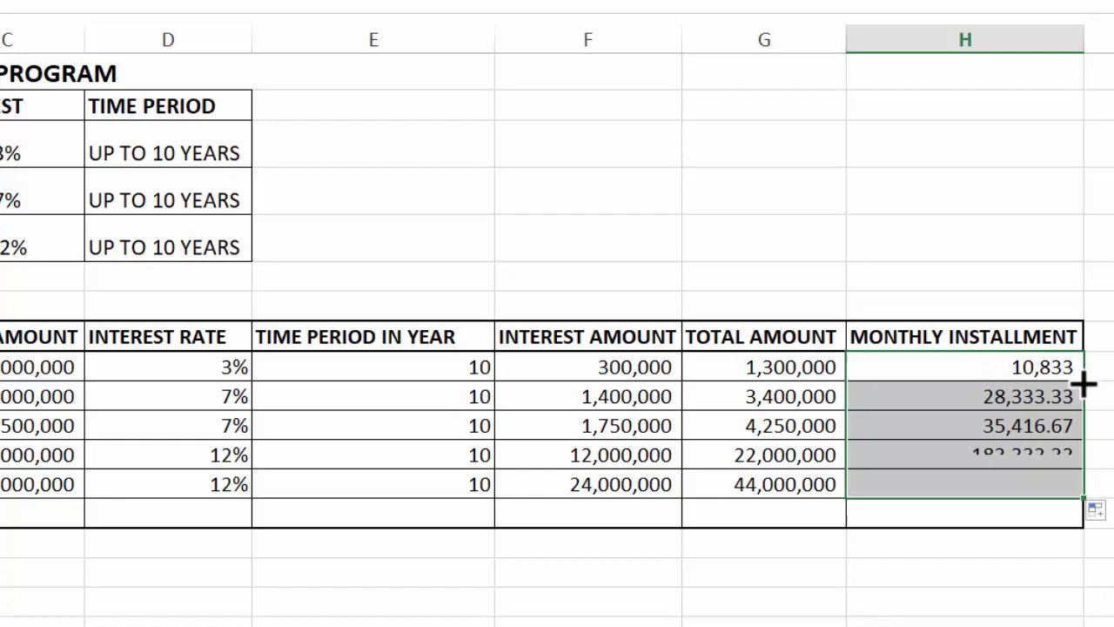
Wrap the H9 formula in ROUND to make it =ROUND(G9/120,0).
left_click(965, 370)
double_click(965, 369)
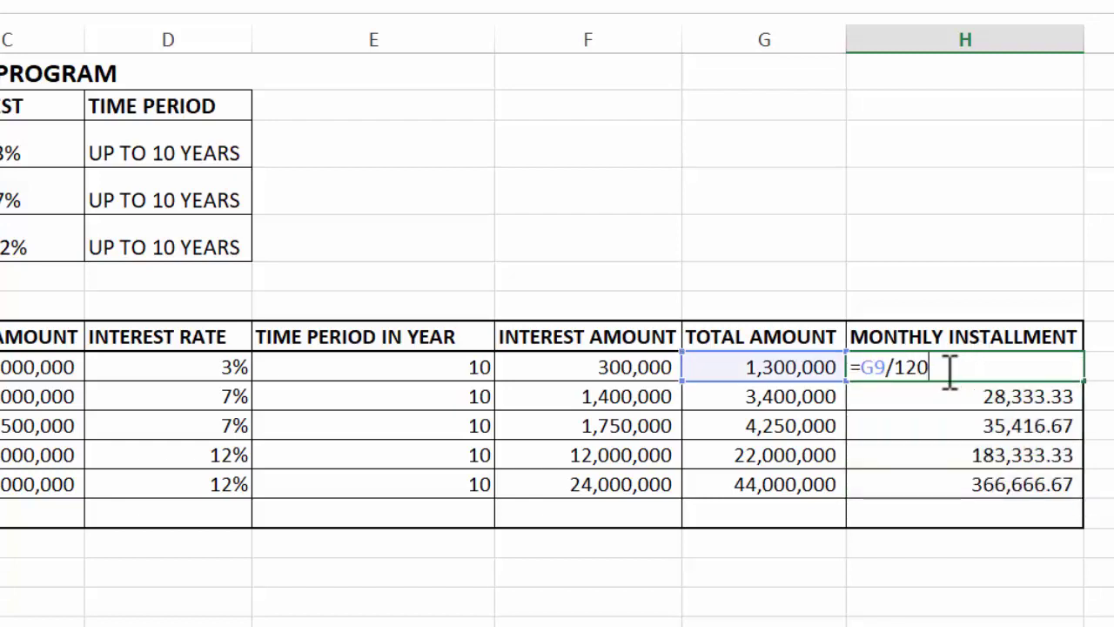
left_click(857, 366)
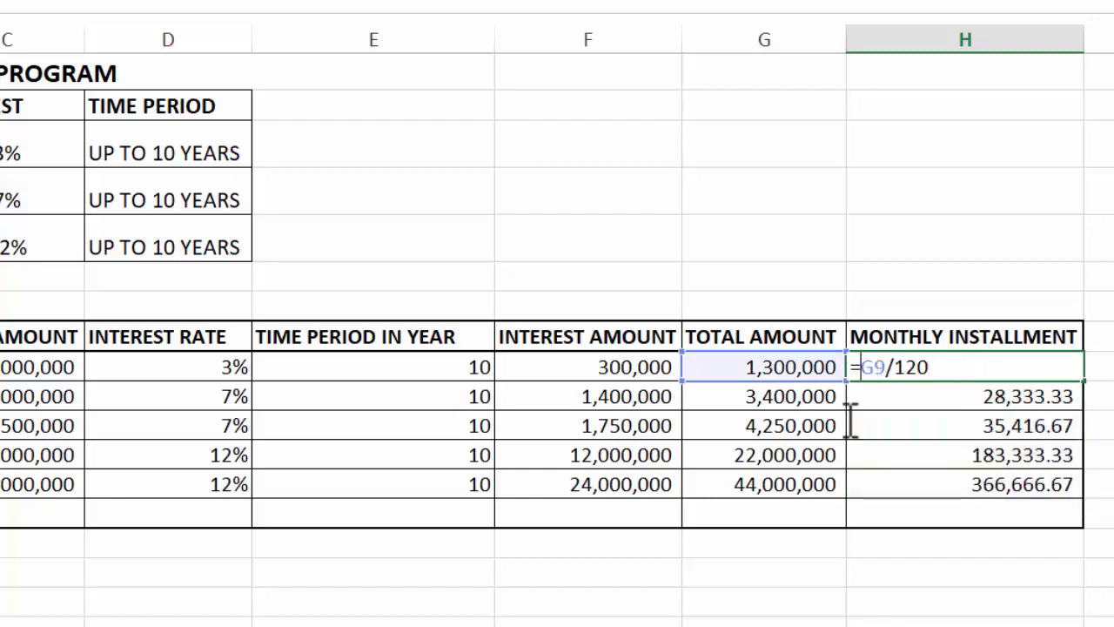
type("ROUND")
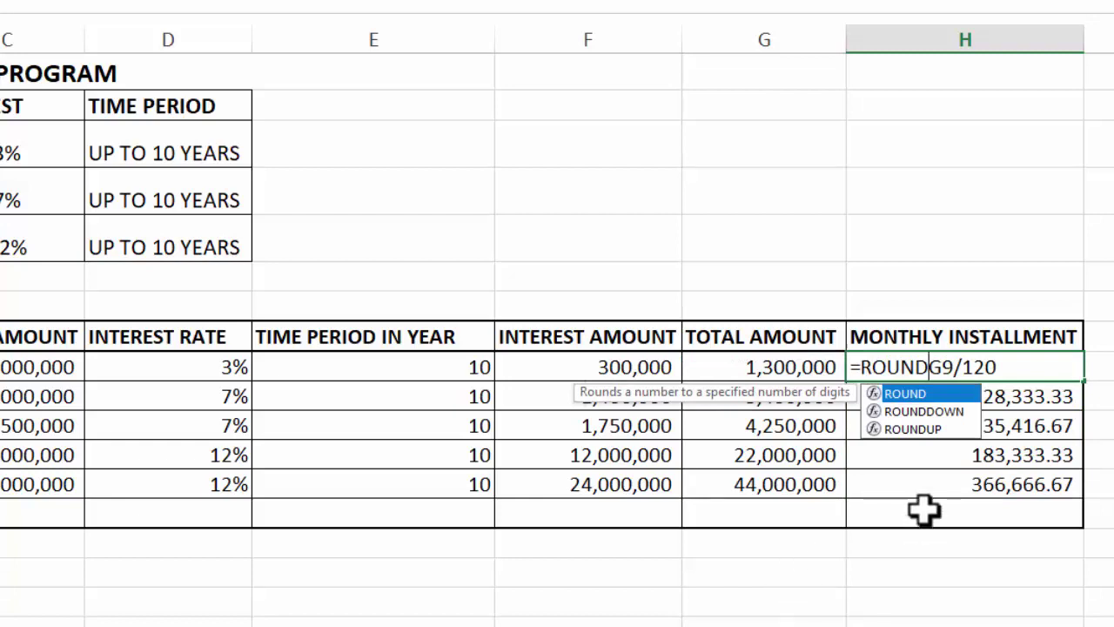
double_click(909, 398)
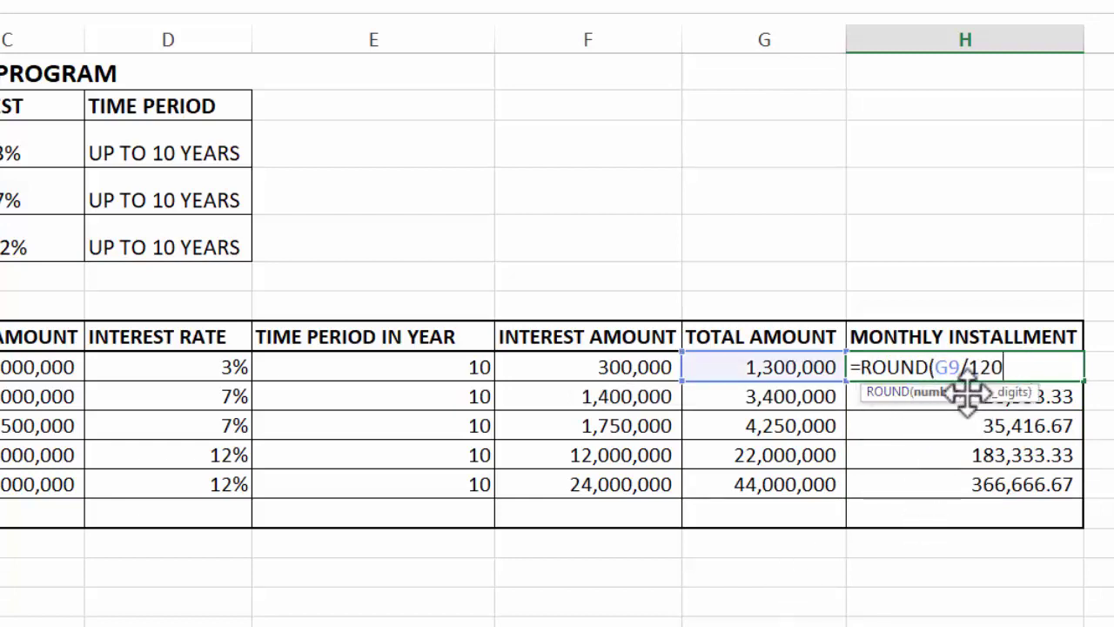
type(",")
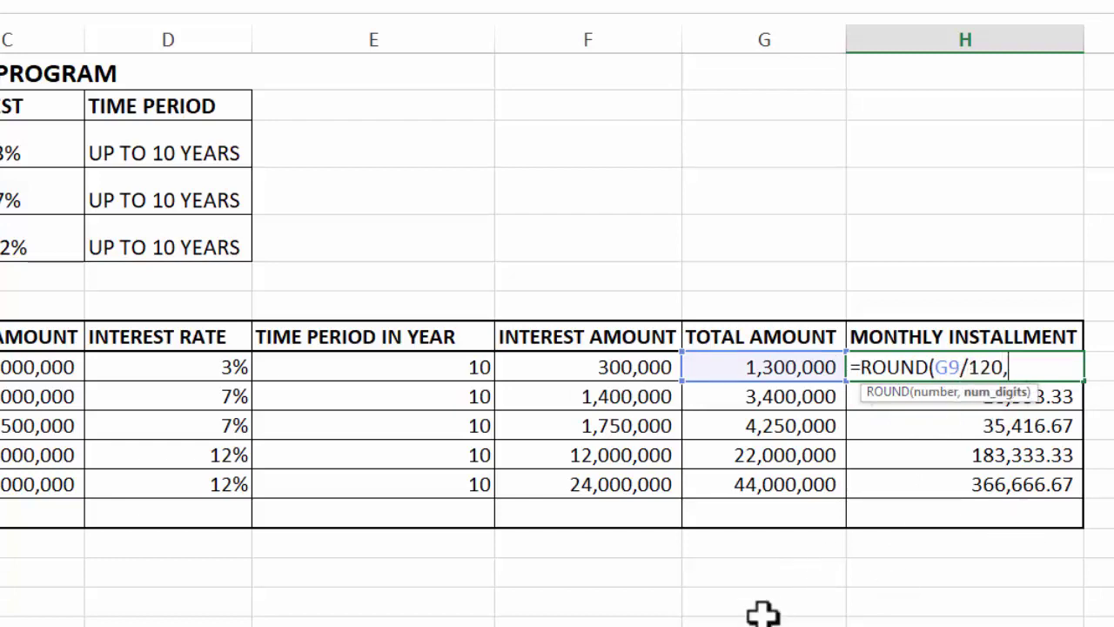
type("0)")
Fill the rounded formula down the installments and show them with zero decimal places.
key("Return")
left_click(966, 551)
double_click(1086, 566)
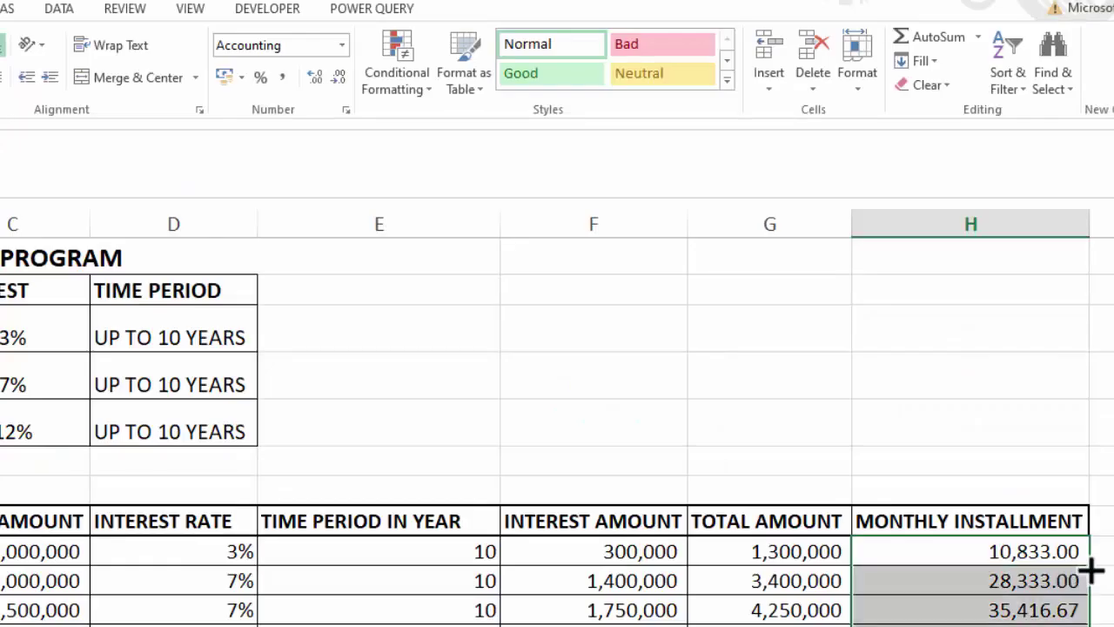
left_click(315, 77)
left_click(316, 77)
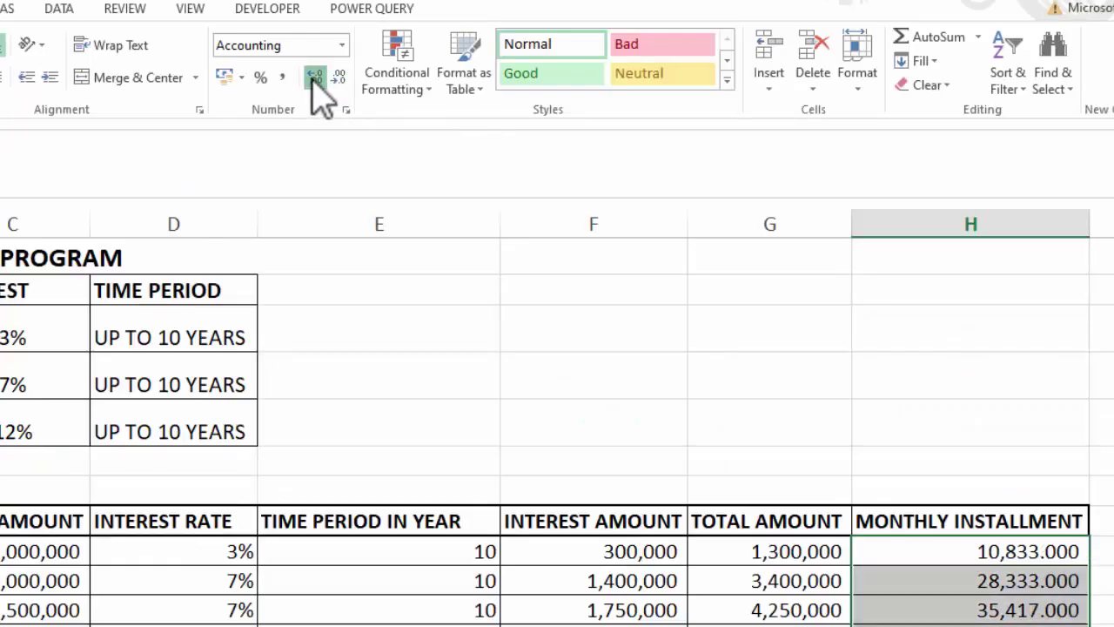
left_click(339, 76)
left_click(339, 76)
left_click(338, 77)
left_click(339, 77)
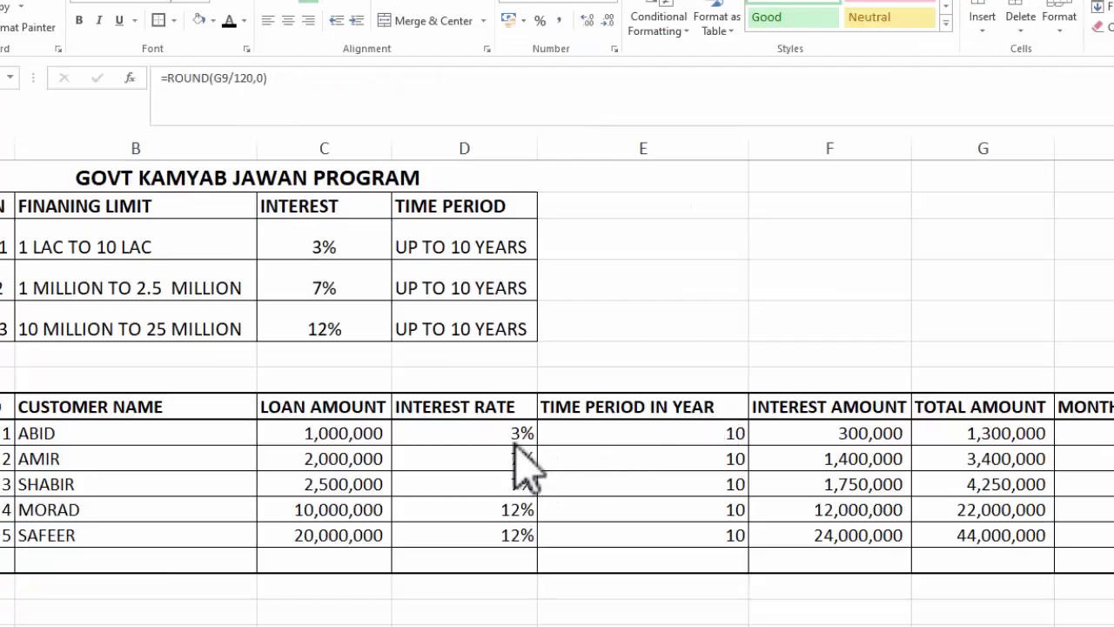
left_click(513, 441)
left_click(509, 480)
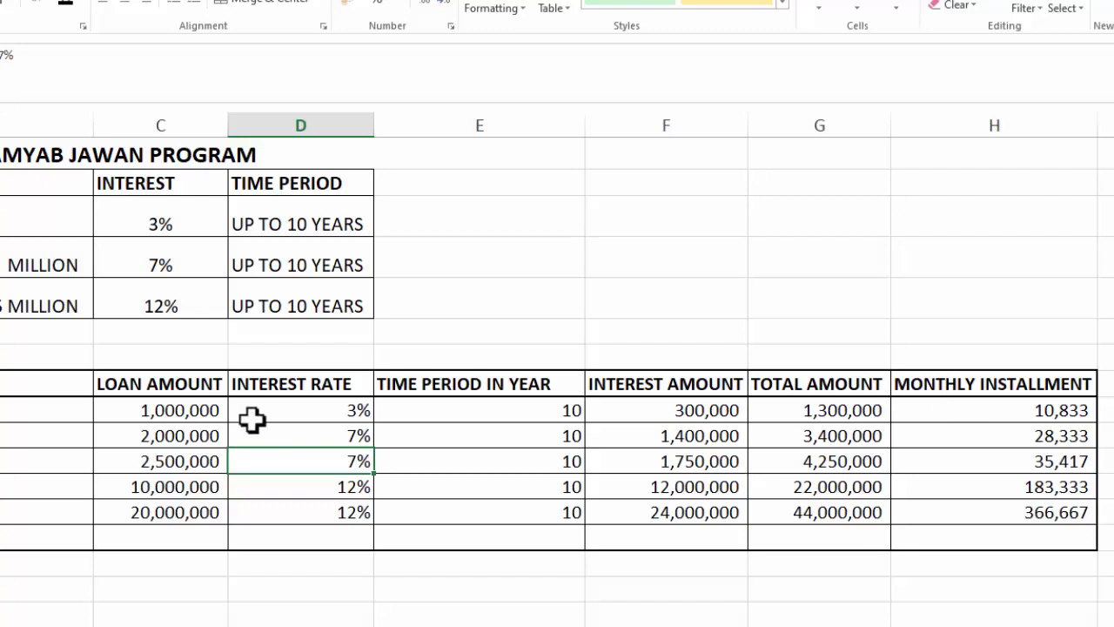
Change the first loan to 50,000 over 5 years and the second to 300,000 over 3.
left_click(168, 413)
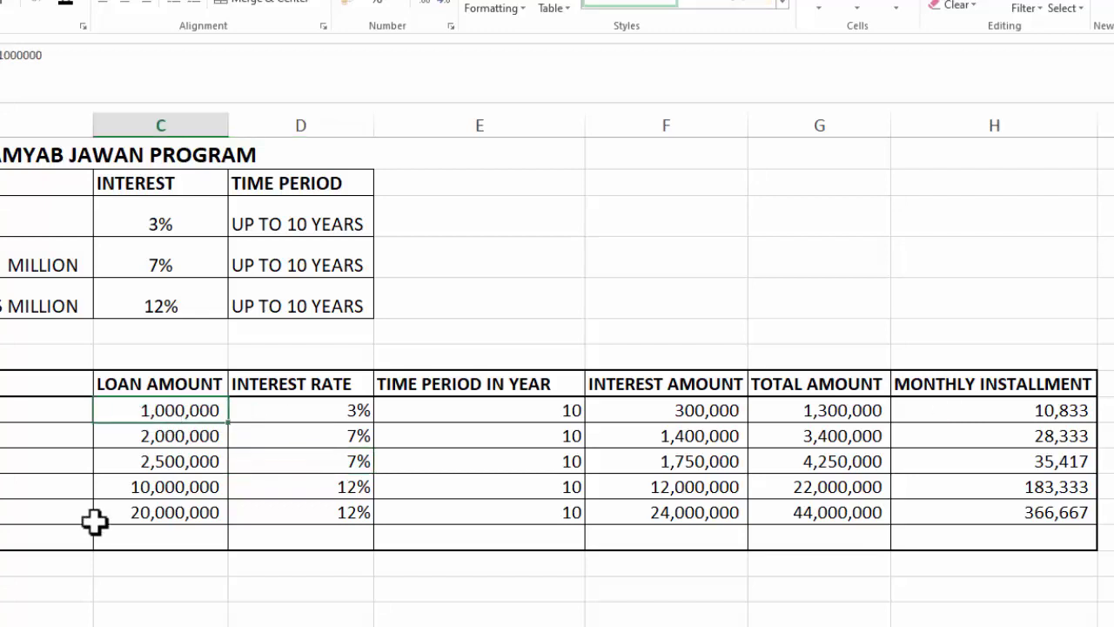
type("5")
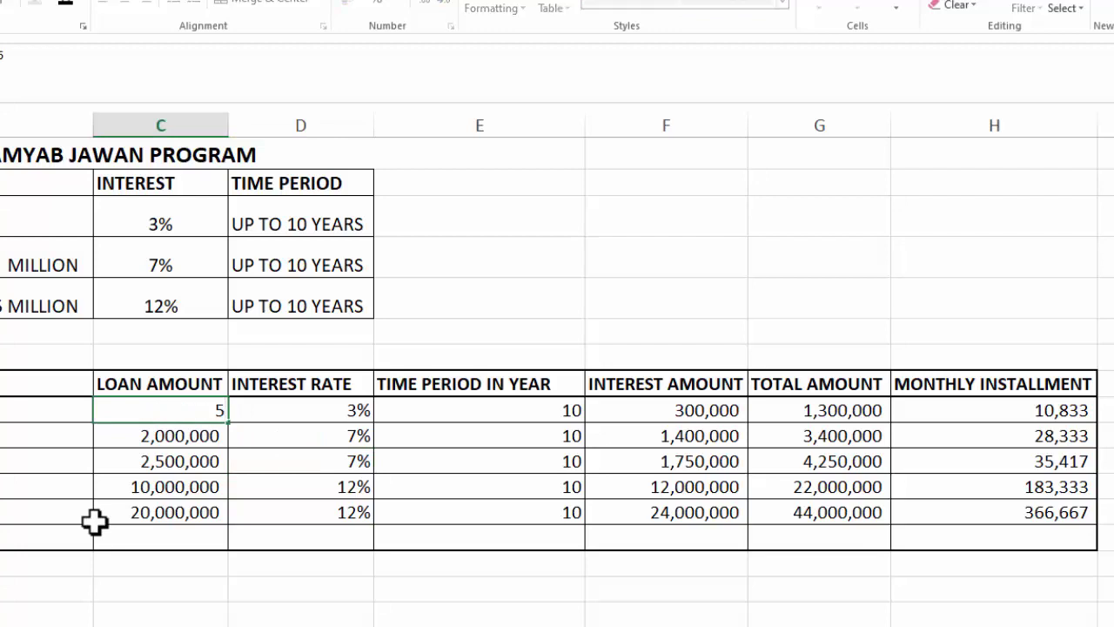
type("0000")
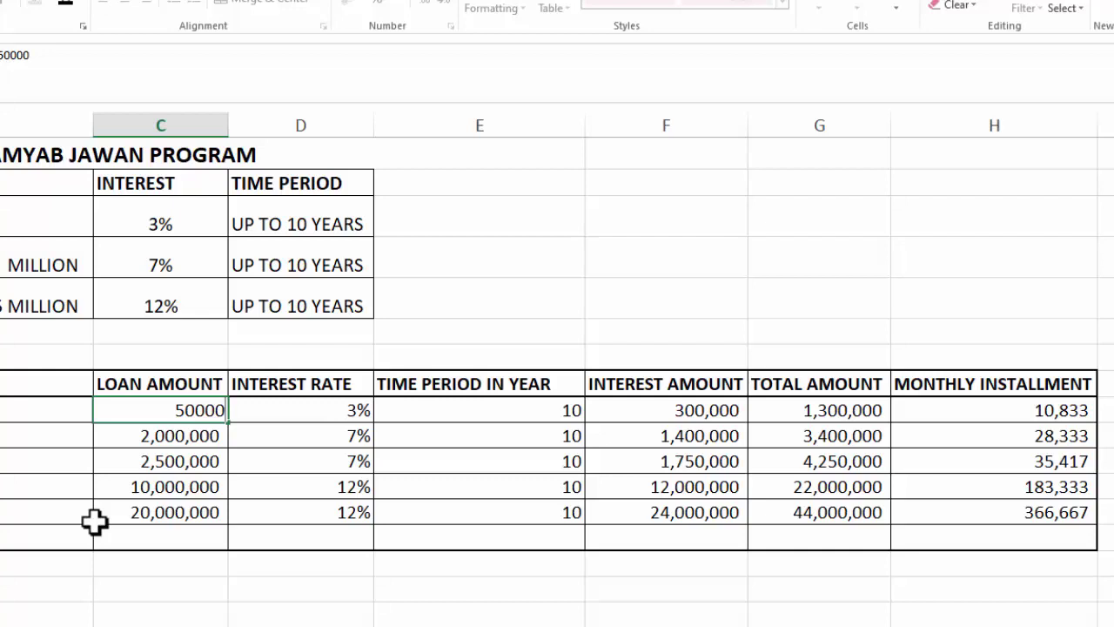
key("Tab")
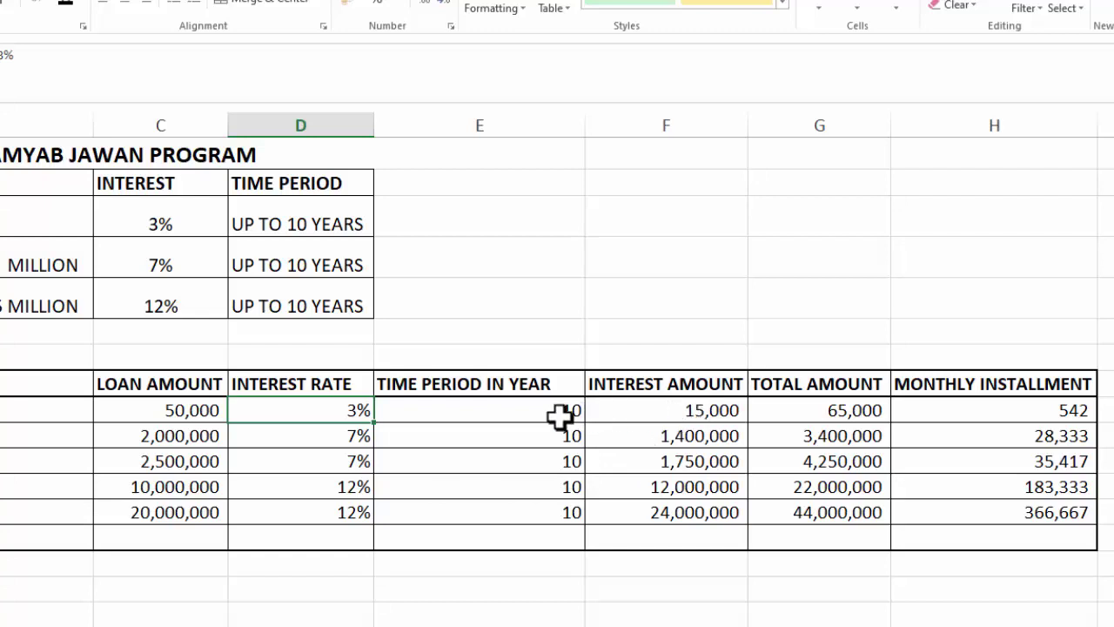
left_click(562, 417)
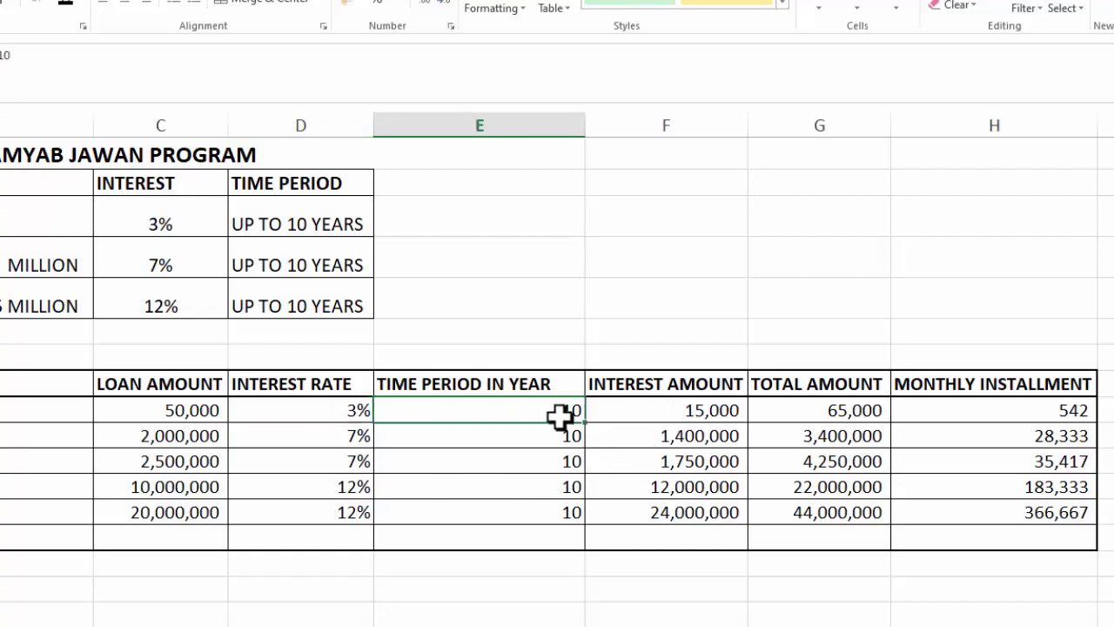
type("5")
key("Return")
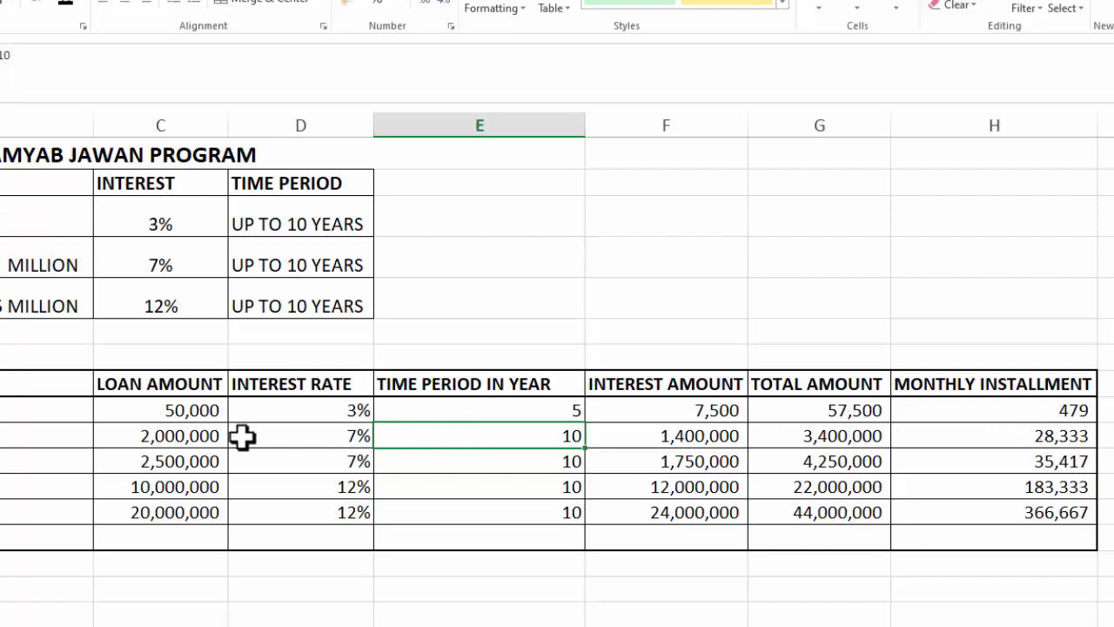
left_click(189, 436)
type("3")
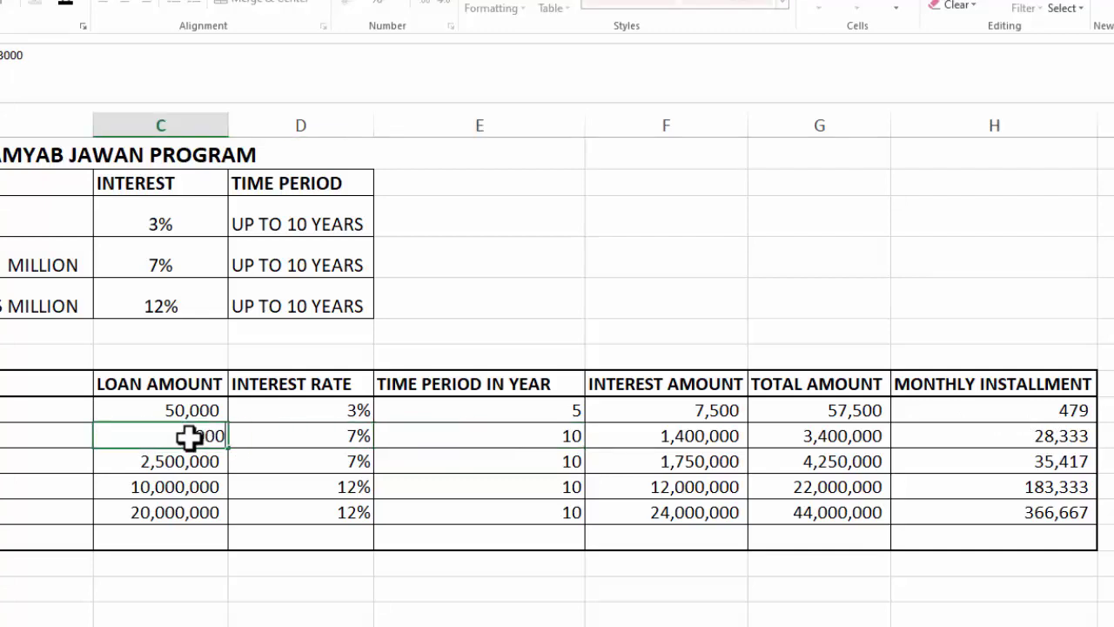
left_click(508, 437)
type("3")
key("Return")
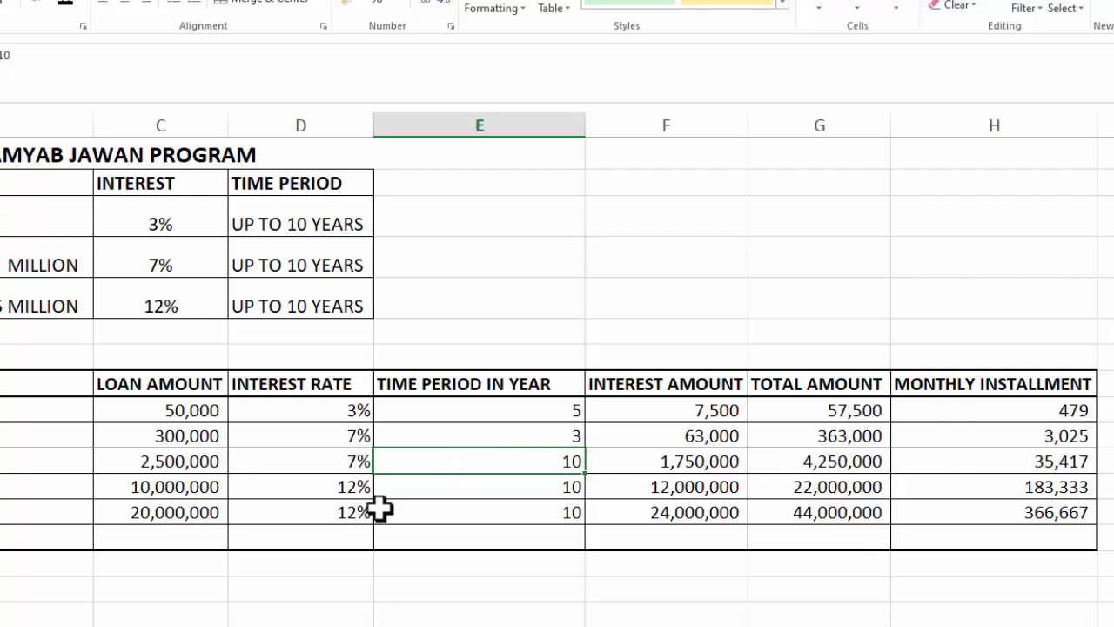
Change the third loan to 800,000 over 5 years and the fourth amount to 1,000,000.
left_click(188, 457)
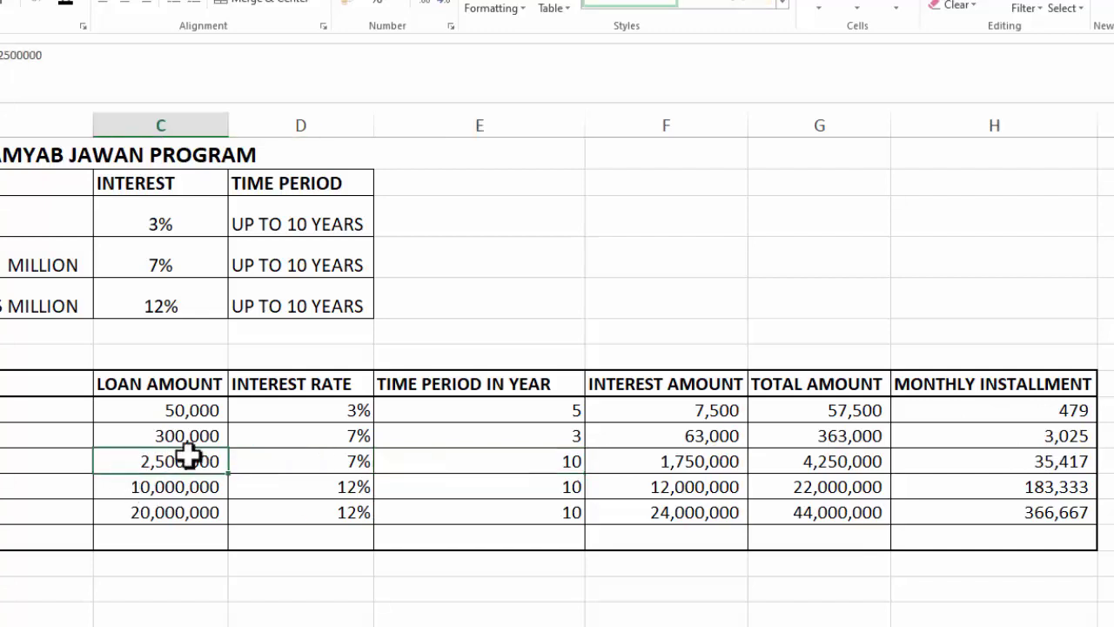
type("800000")
left_click(466, 461)
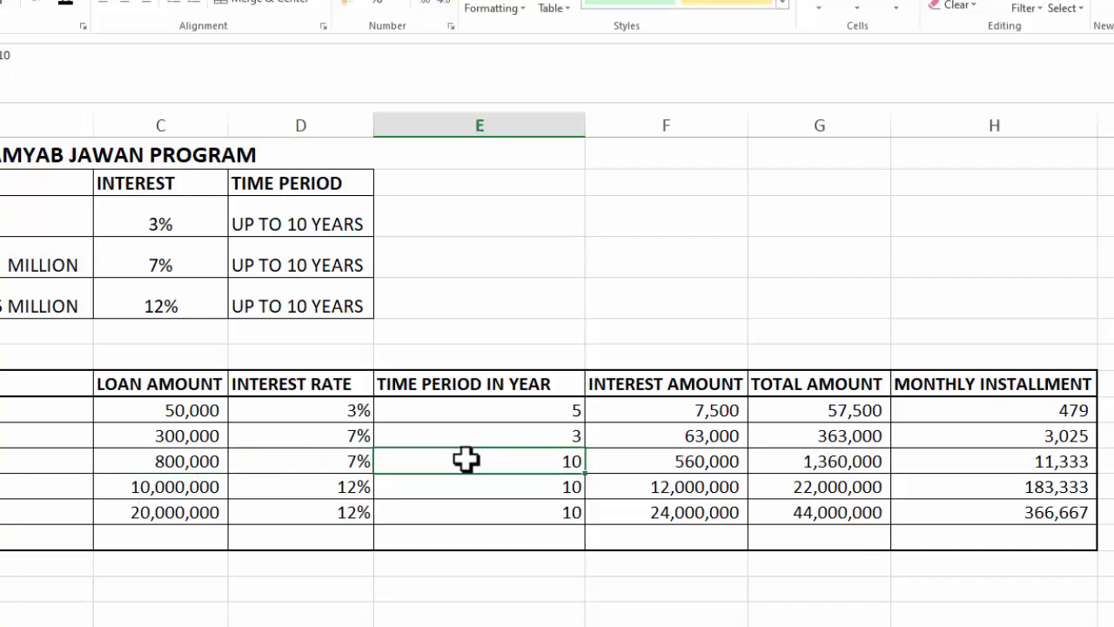
type("5")
key("Tab")
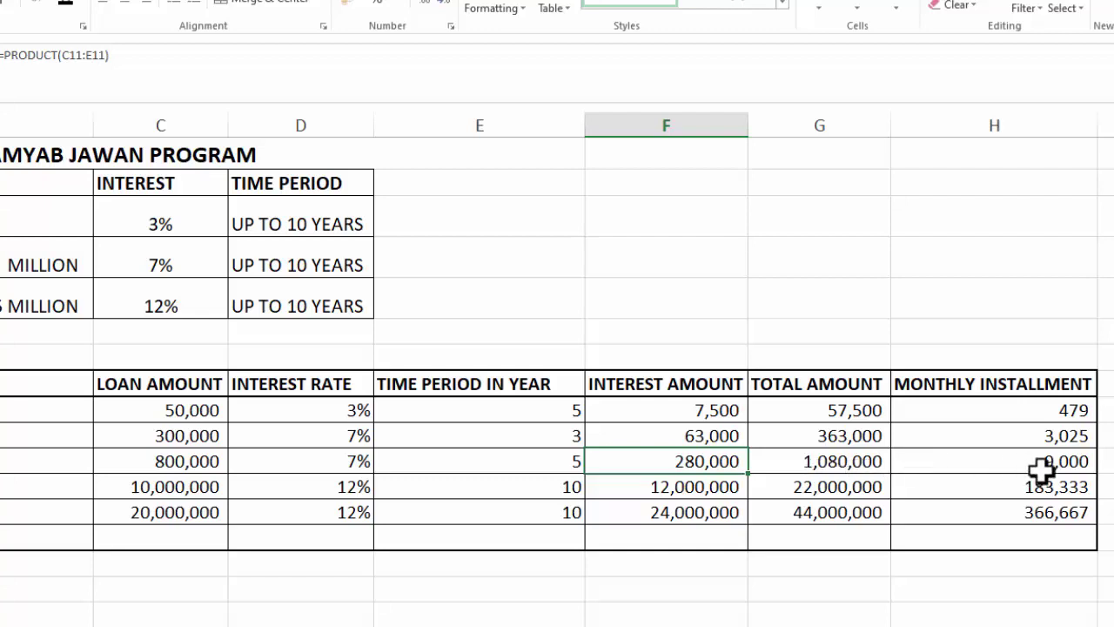
left_click(177, 485)
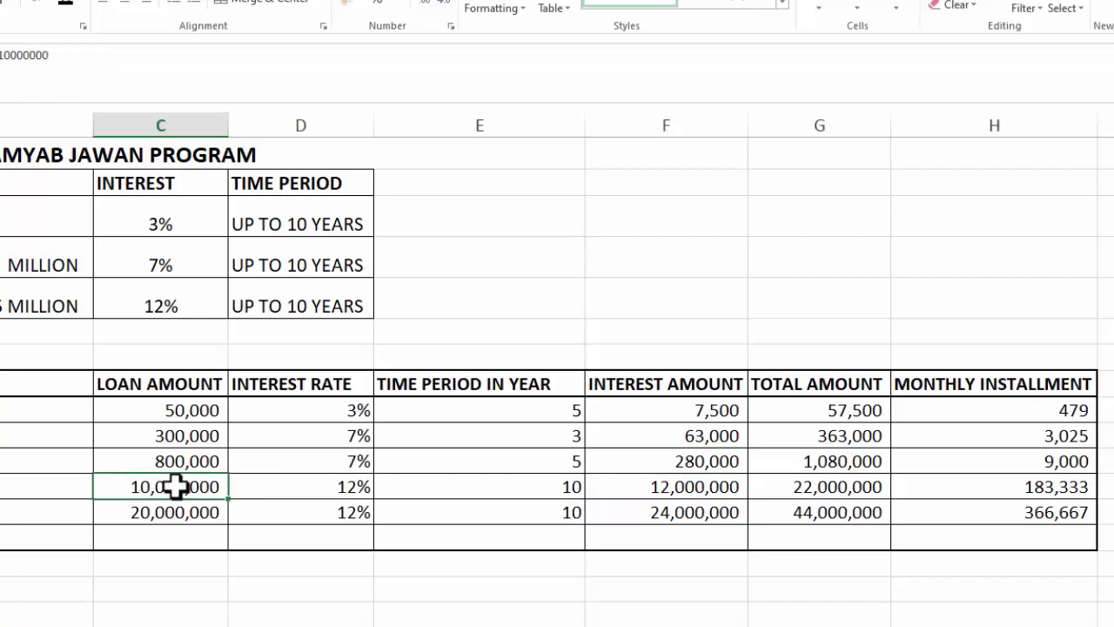
type("1000000")
key("Tab")
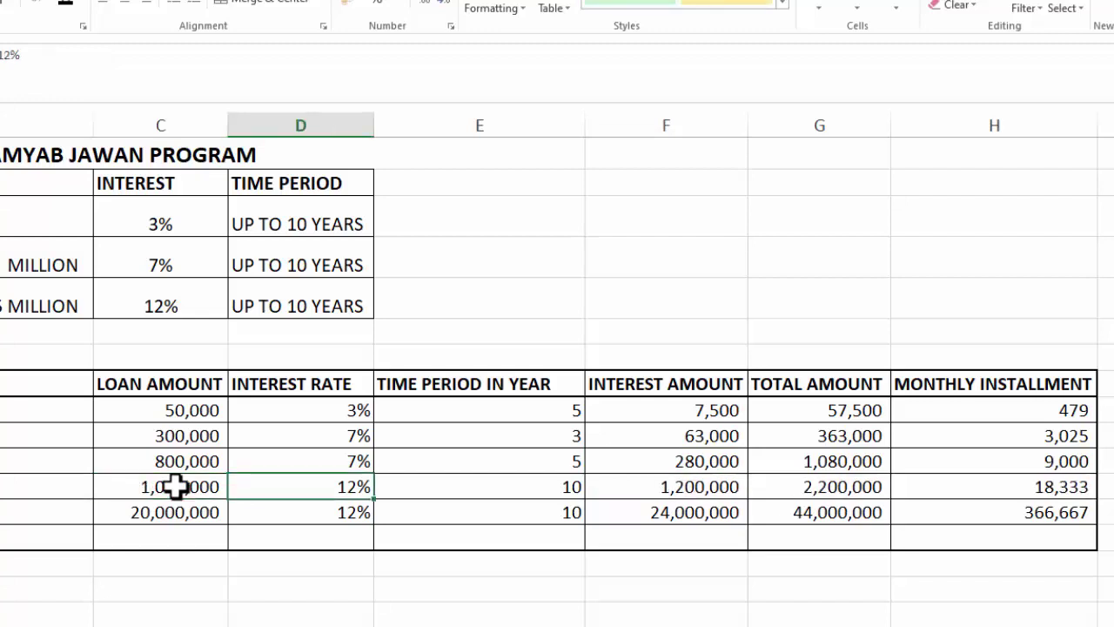
left_click(462, 479)
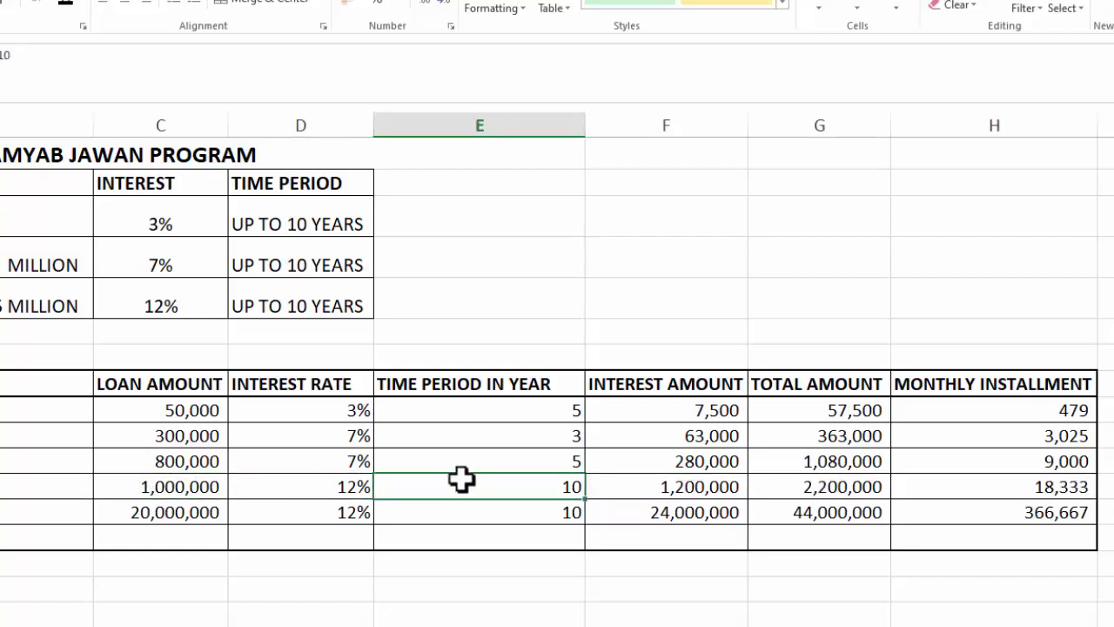
type("5")
Set the fourth loan's period to 5 years and select the loan table's header row.
key("Tab")
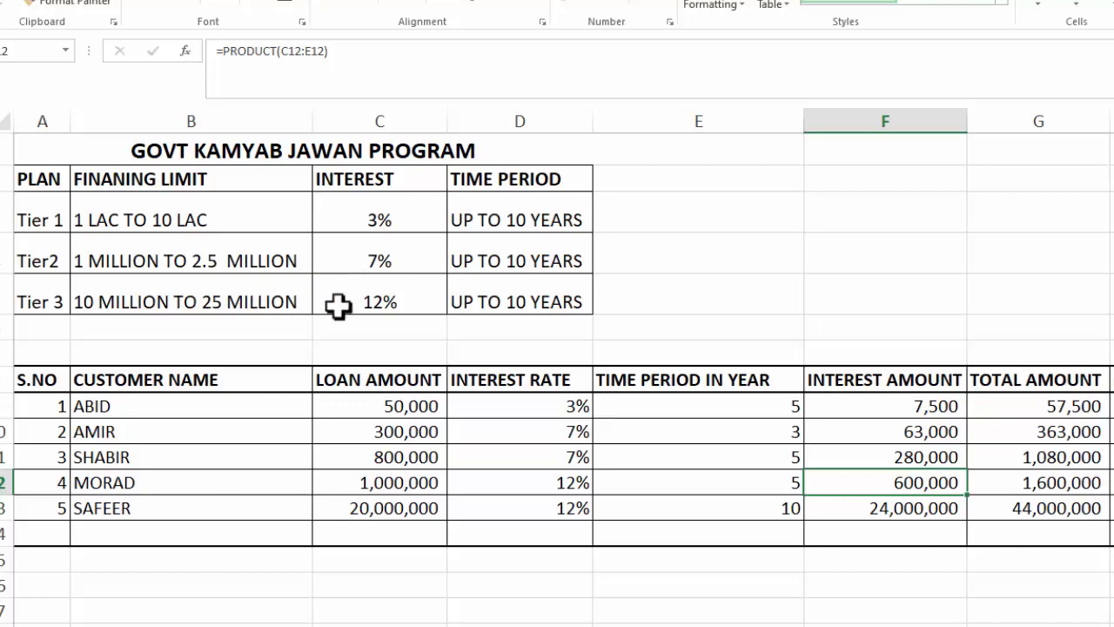
mouse_move(54, 380)
left_mouse_down()
mouse_move(505, 370)
mouse_move(1071, 378)
left_mouse_up()
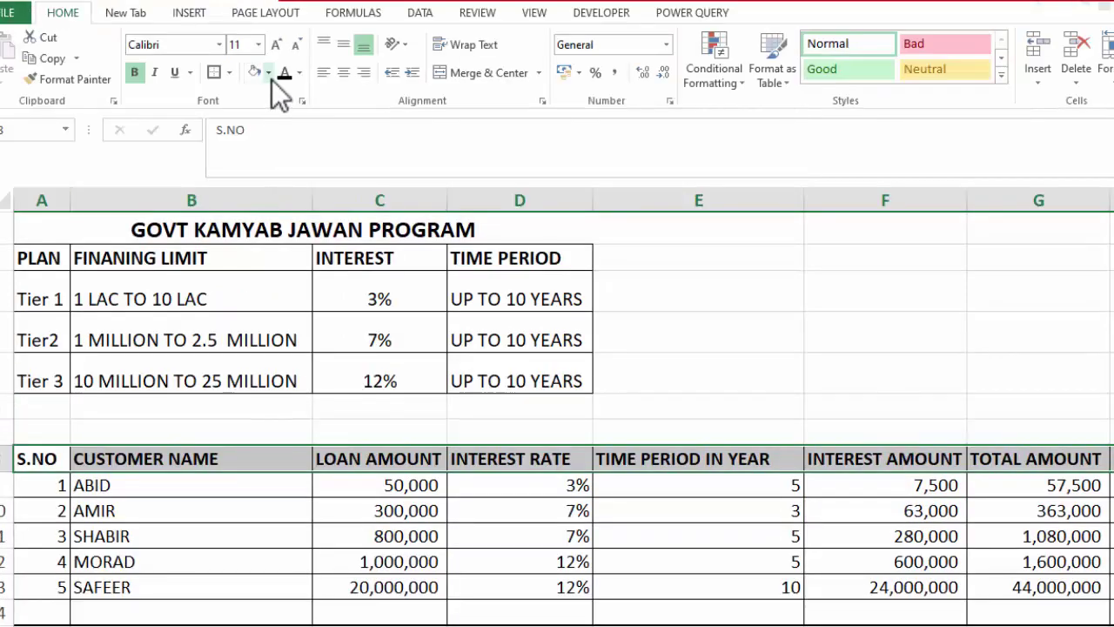
Fill the loan table headers and the plan table's PLAN–TIME PERIOD headers with gold.
left_click(270, 74)
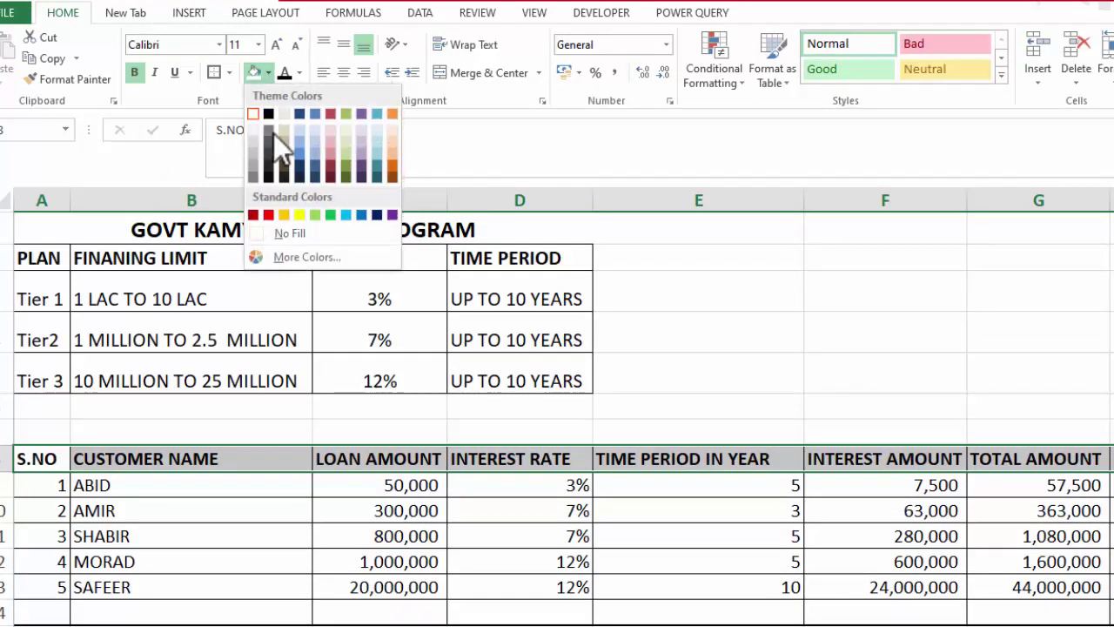
left_click(284, 215)
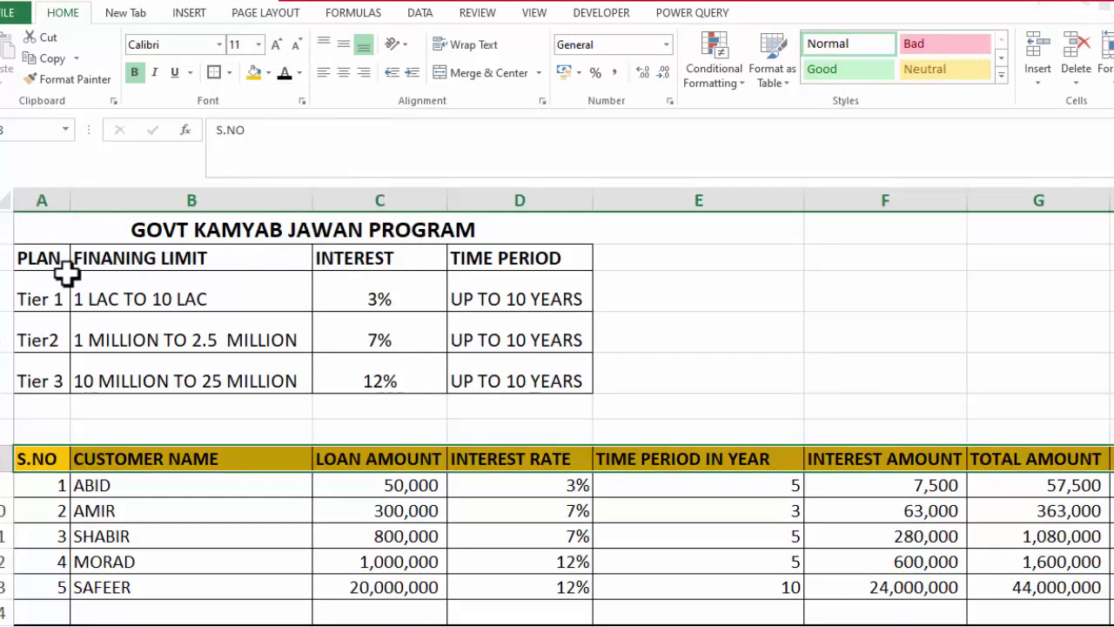
left_click_drag(50, 254, 300, 254)
left_click_drag(493, 259, 505, 259)
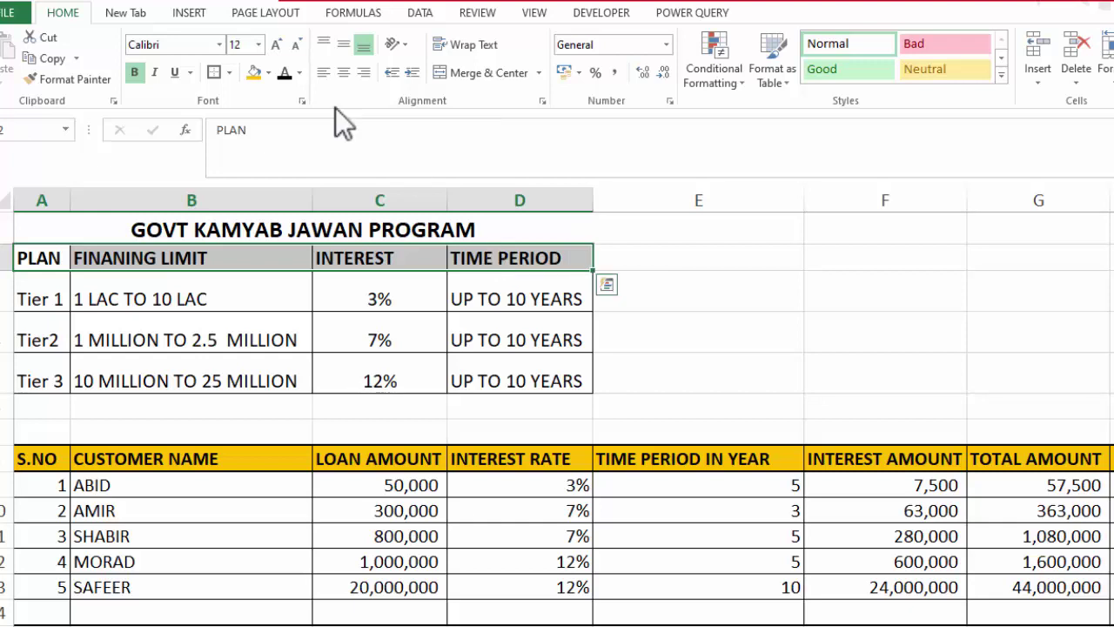
left_click(253, 73)
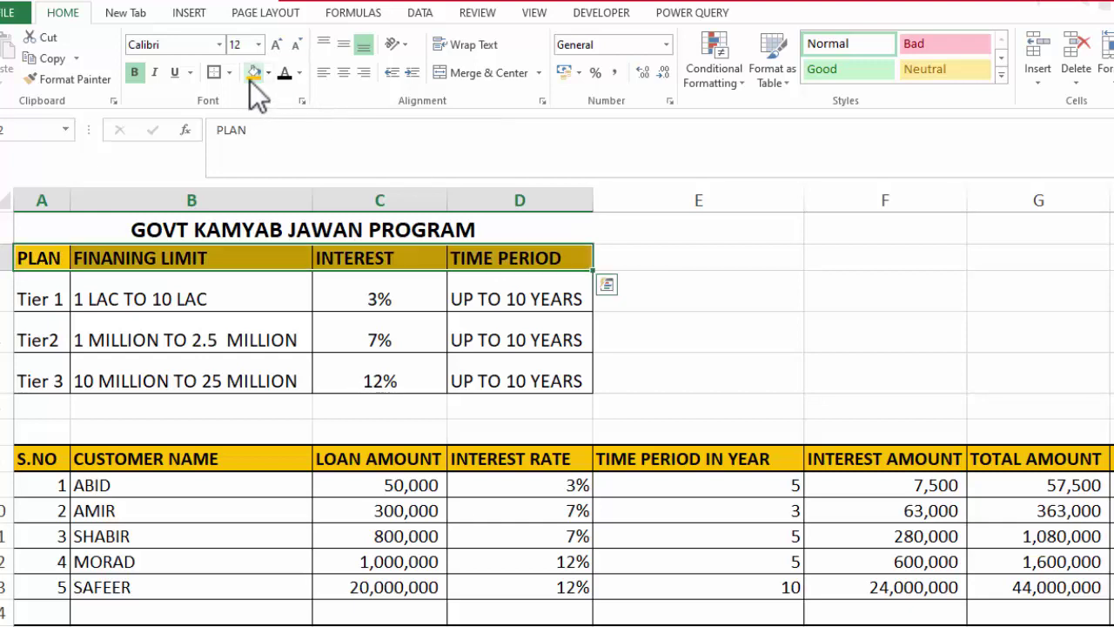
Type the subtitle MONTHLY INSTALLMENT AND TOTAL INSTEREST ON LOAN AMOUNT above the loan table.
left_click(44, 427)
type("mo")
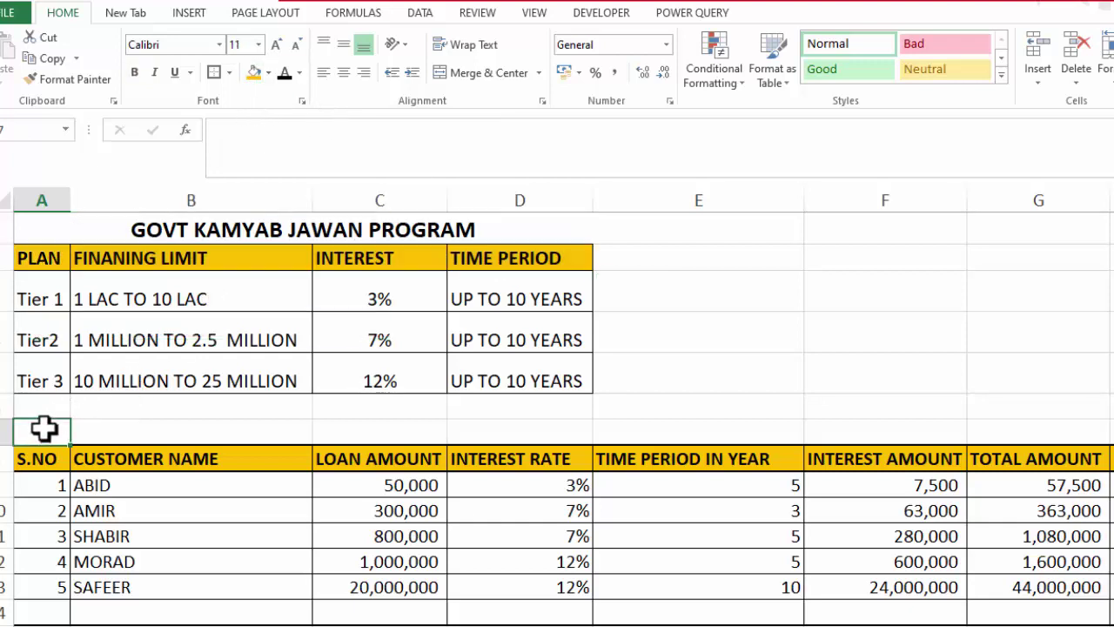
type("nth")
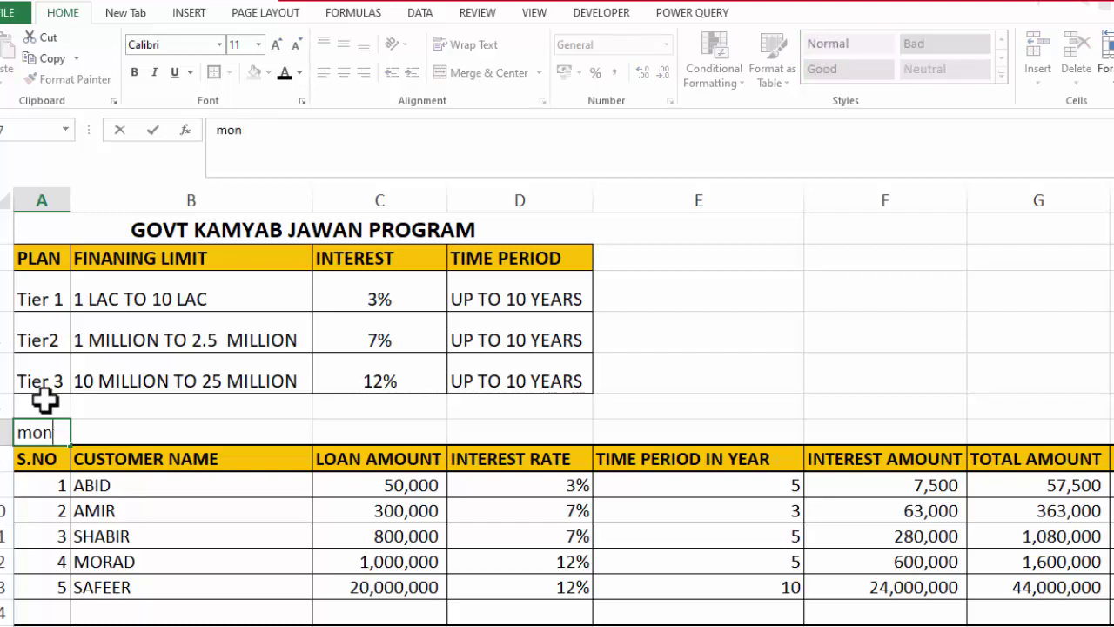
key("Escape")
type("MONTL")
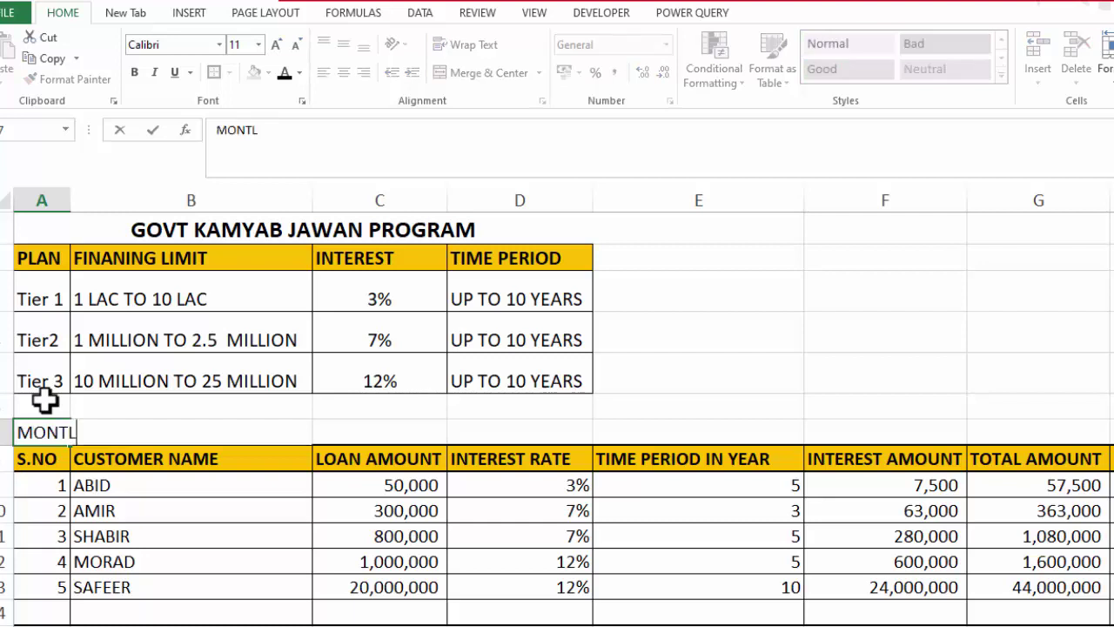
key("BackSpace")
key("BackSpace")
type("HLYIN")
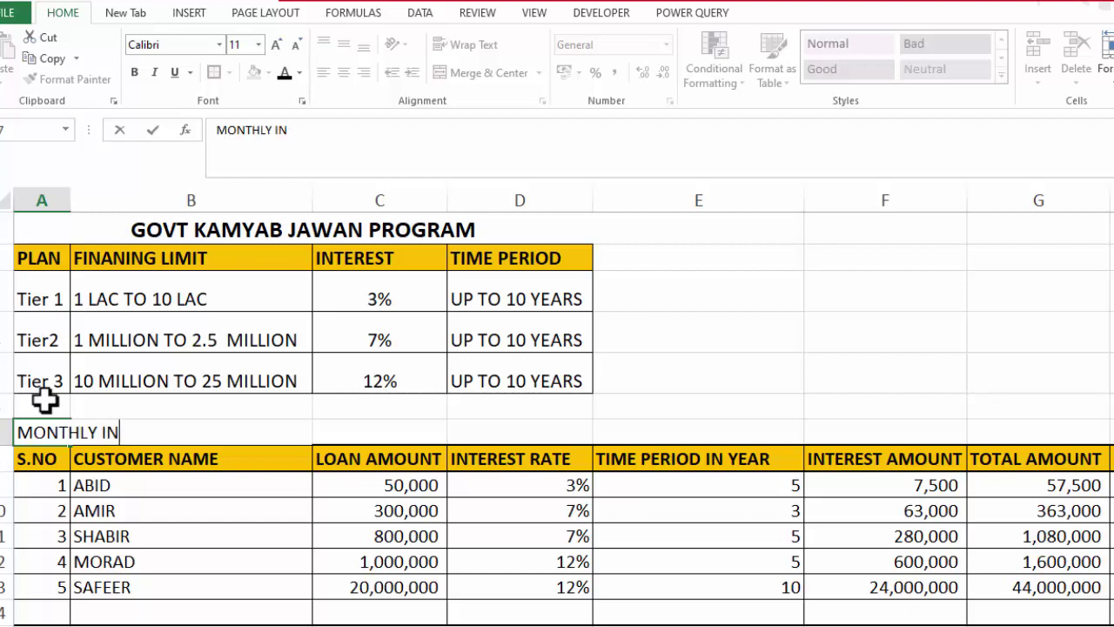
type("STALLMENT")
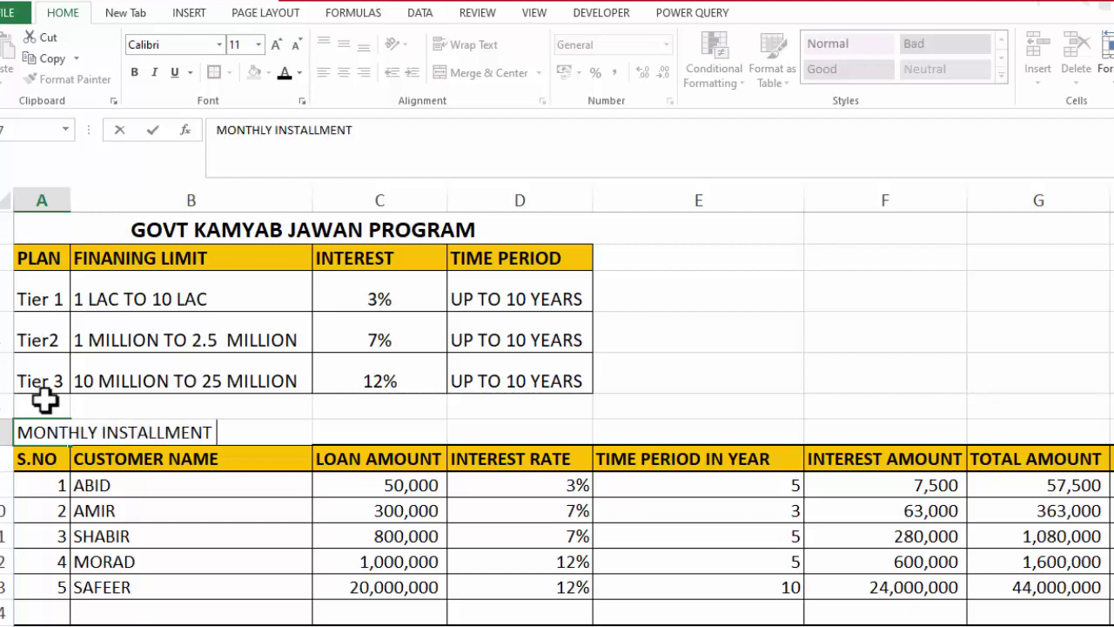
type("AND")
type(" TOTAL INSTE")
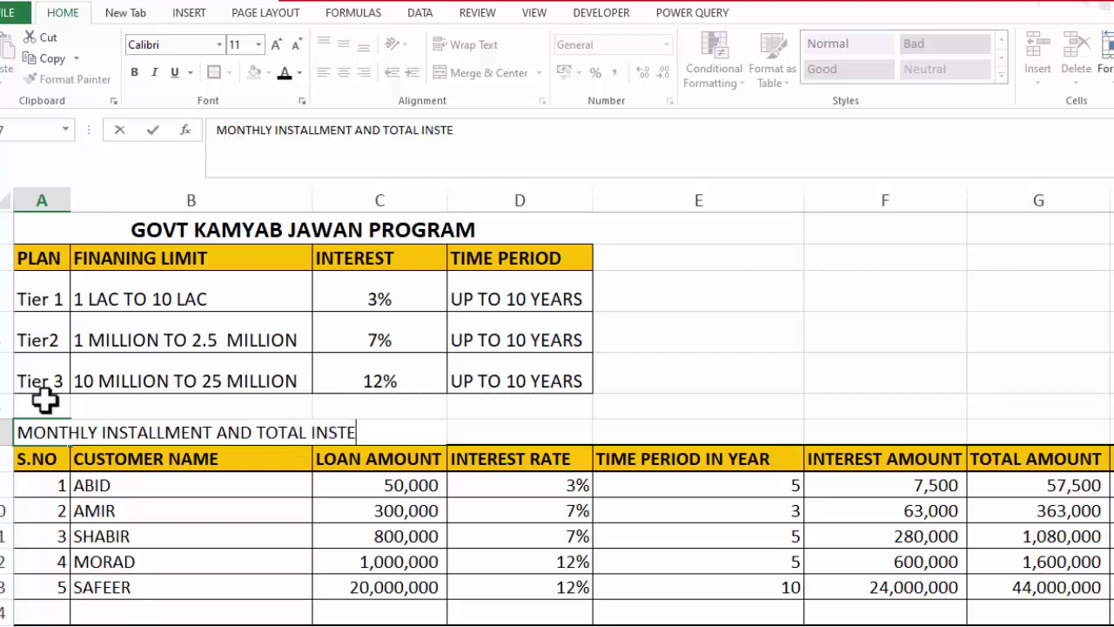
type("RS")
type("ST ")
type("ON L")
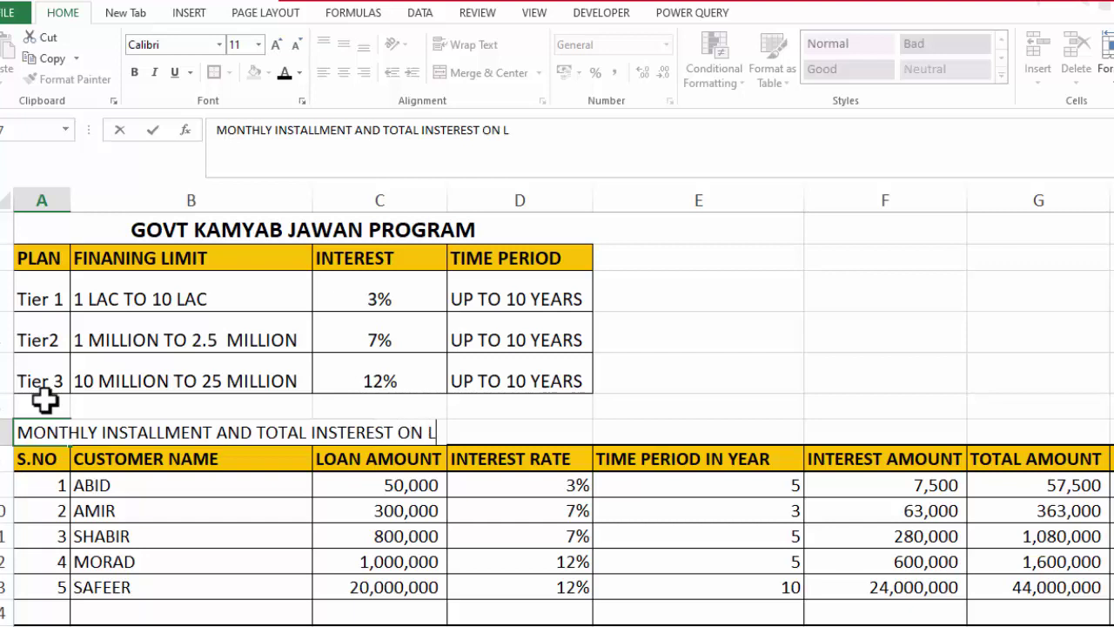
type("OAN AMOUNT")
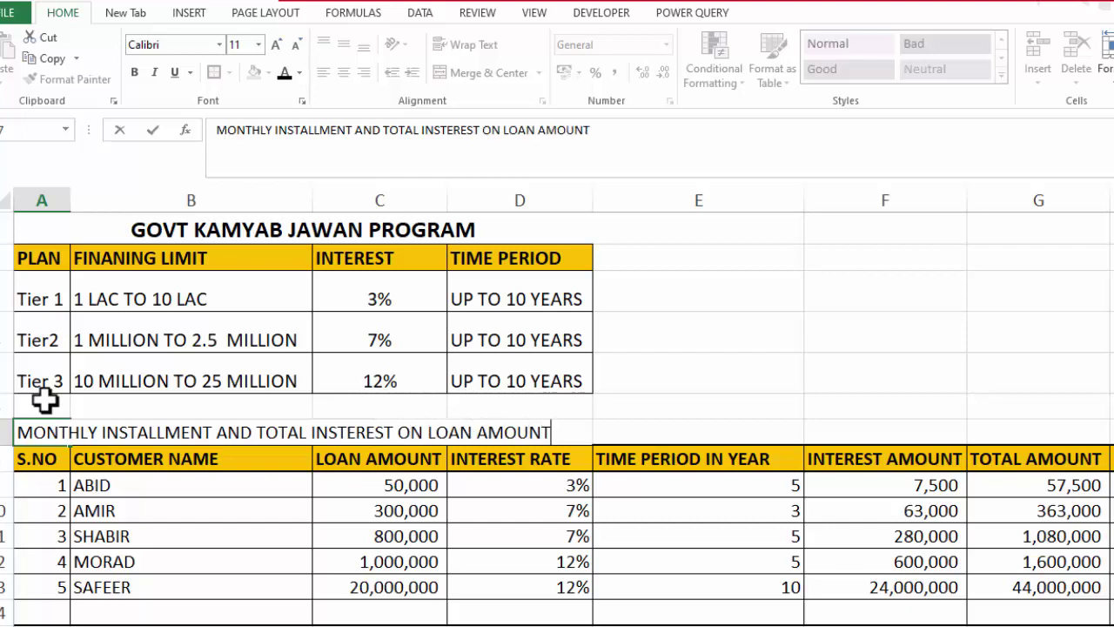
Centre the subtitle across A7:G7 using Center Across Selection alignment.
left_click(109, 562)
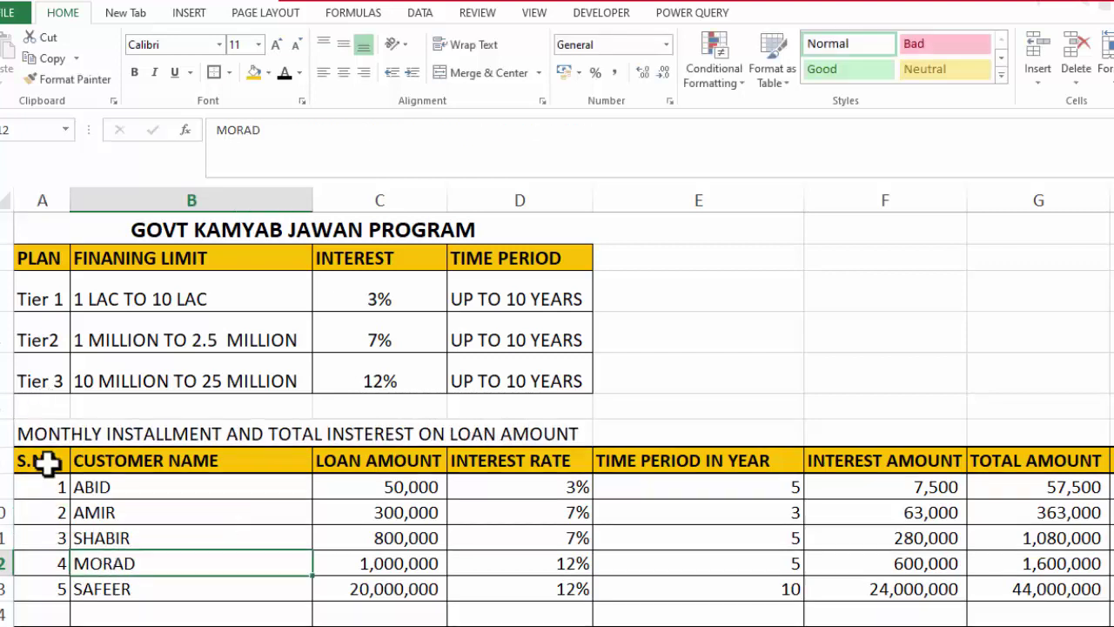
mouse_move(26, 436)
left_mouse_down()
mouse_move(925, 459)
mouse_move(1017, 451)
left_mouse_up()
key("ctrl+1")
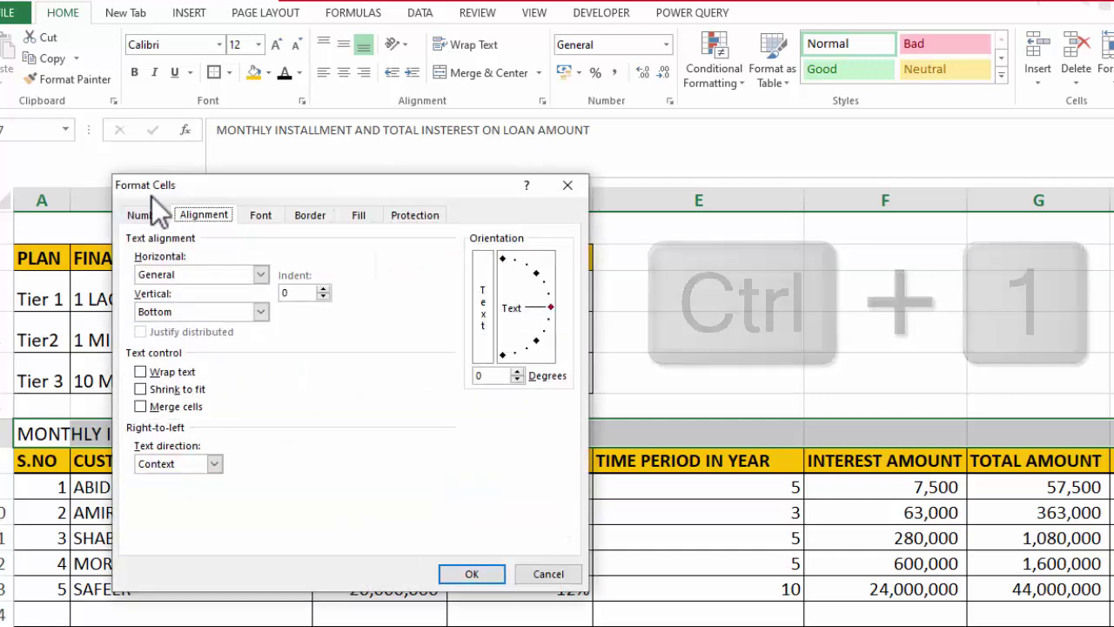
left_click(261, 275)
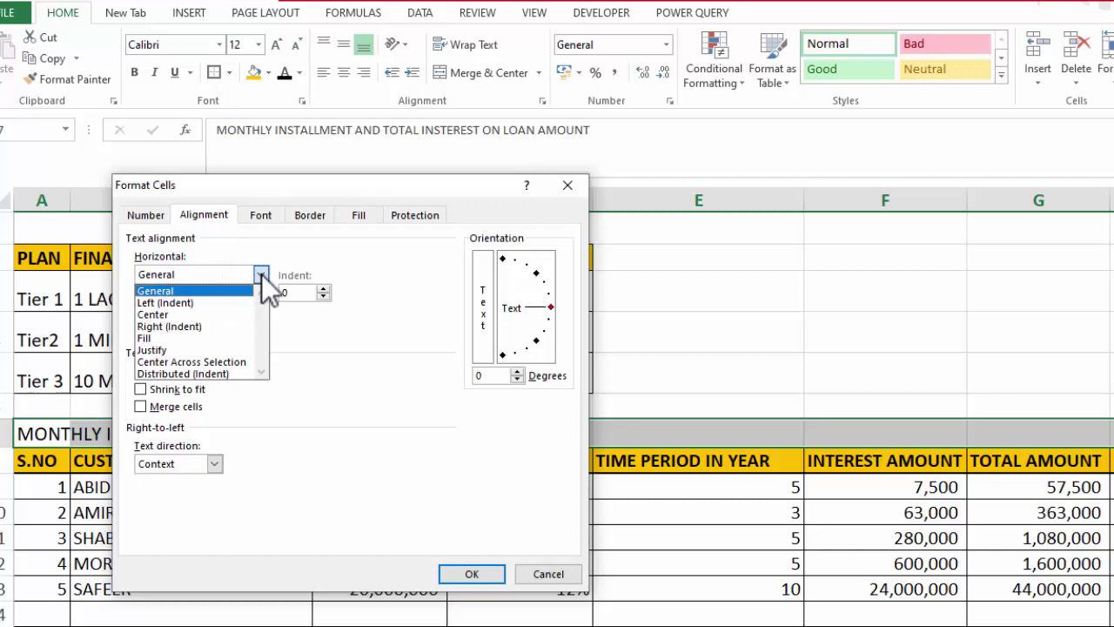
left_click(220, 362)
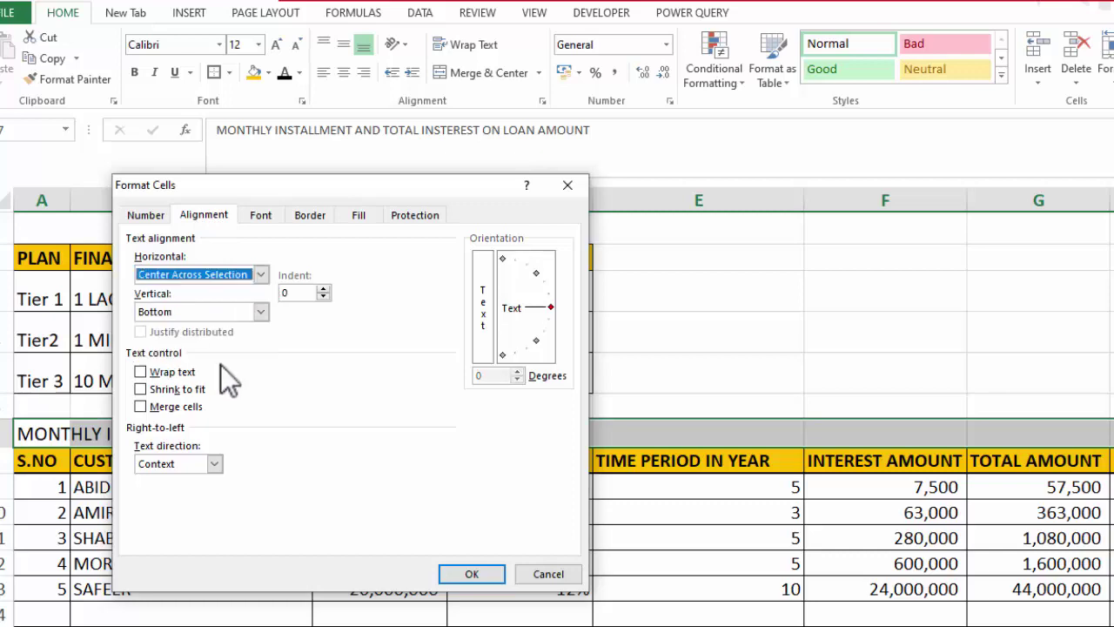
left_click(454, 573)
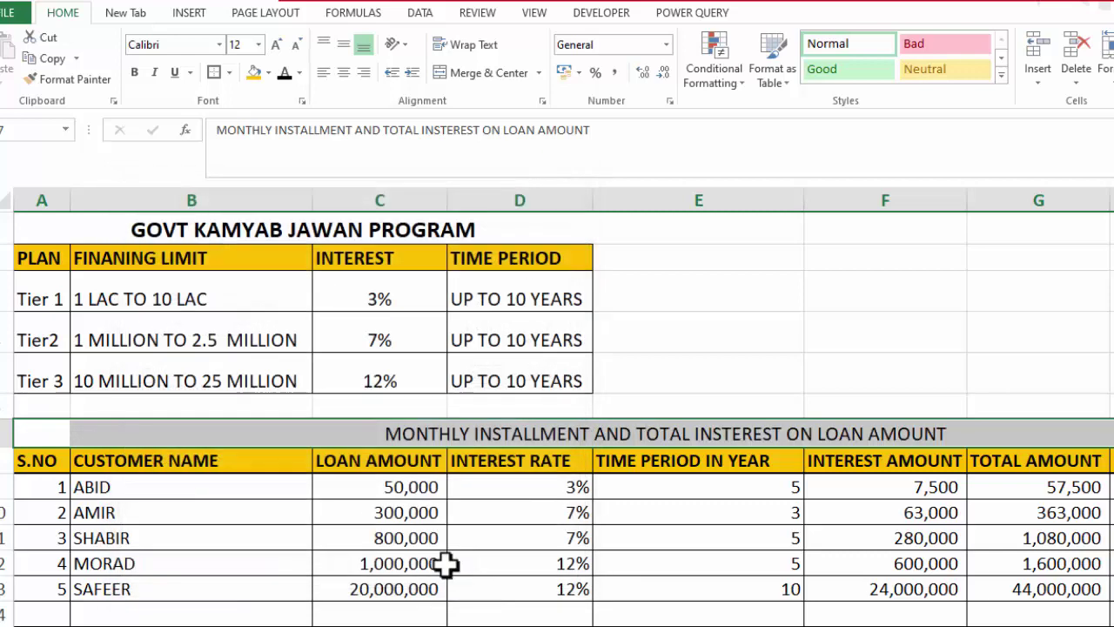
Give the subtitle a blue fill with white text, and the A1:D1 title a blue fill.
left_click(269, 72)
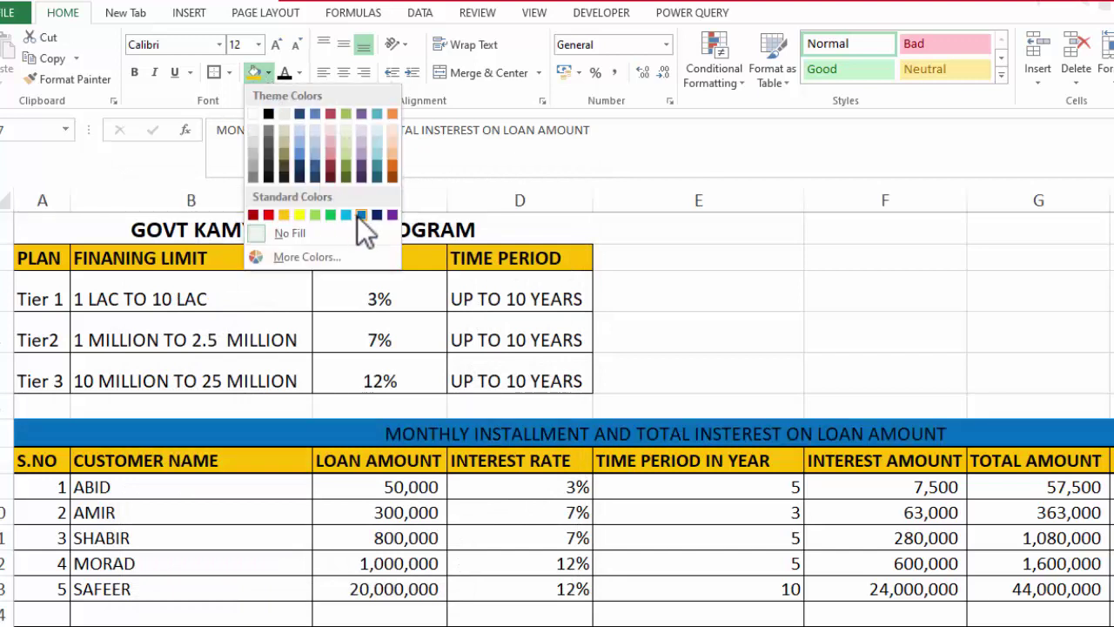
left_click(360, 217)
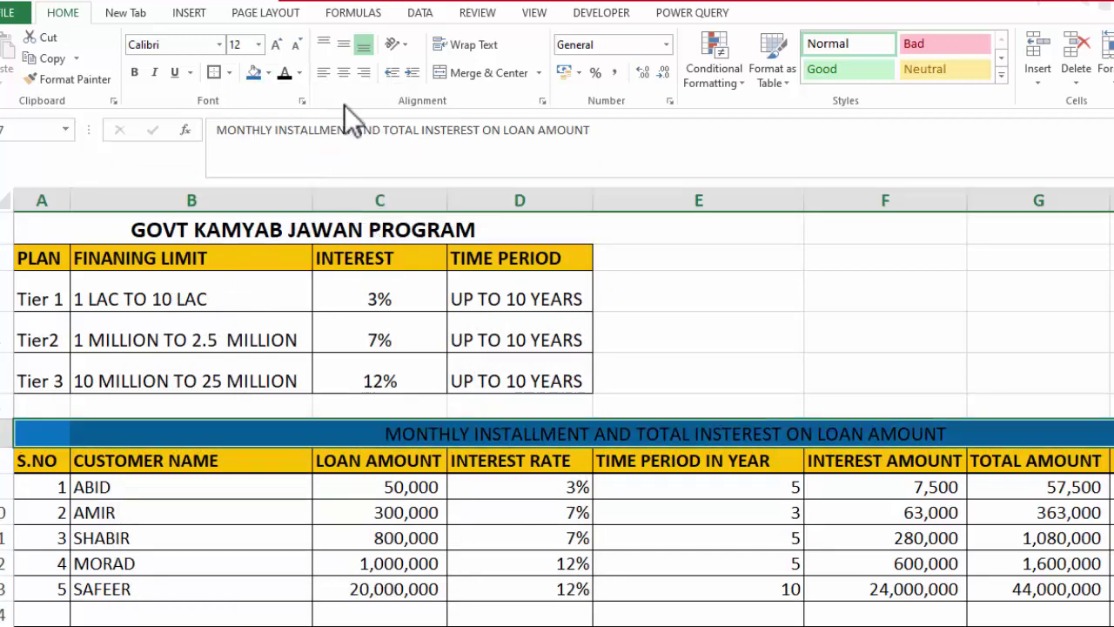
left_click(298, 78)
left_click(289, 136)
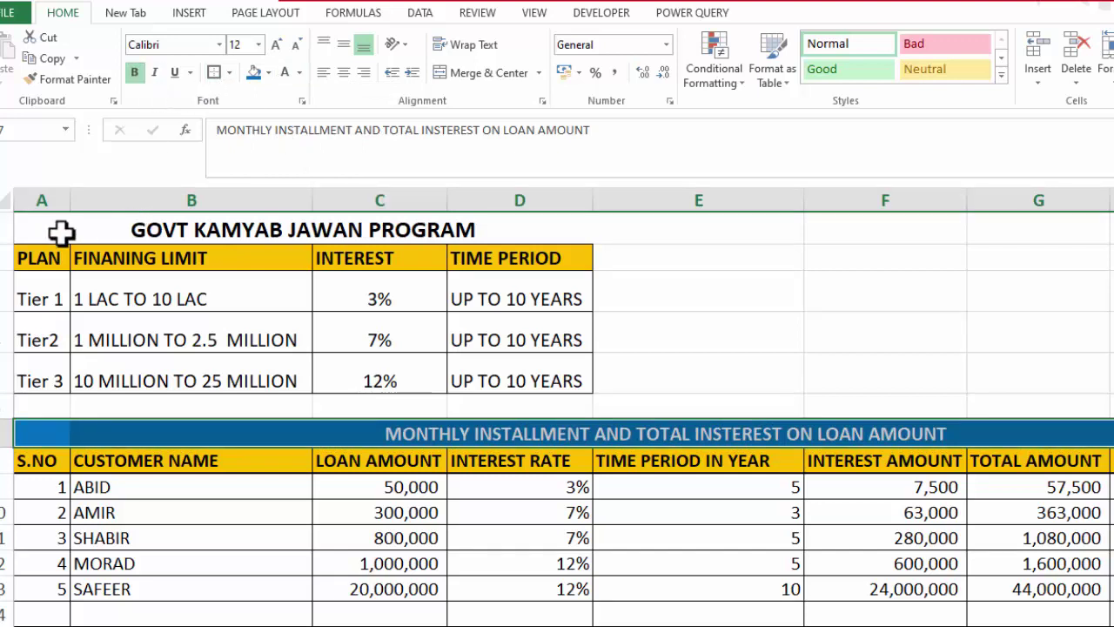
left_click_drag(54, 230, 450, 225)
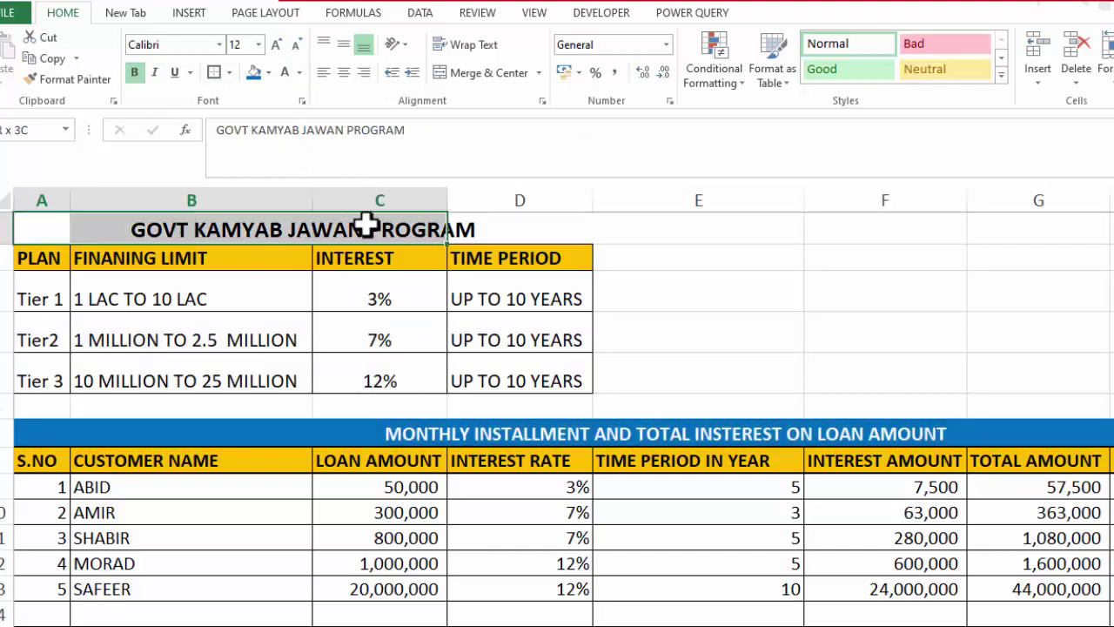
left_click(254, 72)
left_click(285, 74)
Make the main title text white and bring up the column options for TOTAL AMOUNT.
left_click(877, 330)
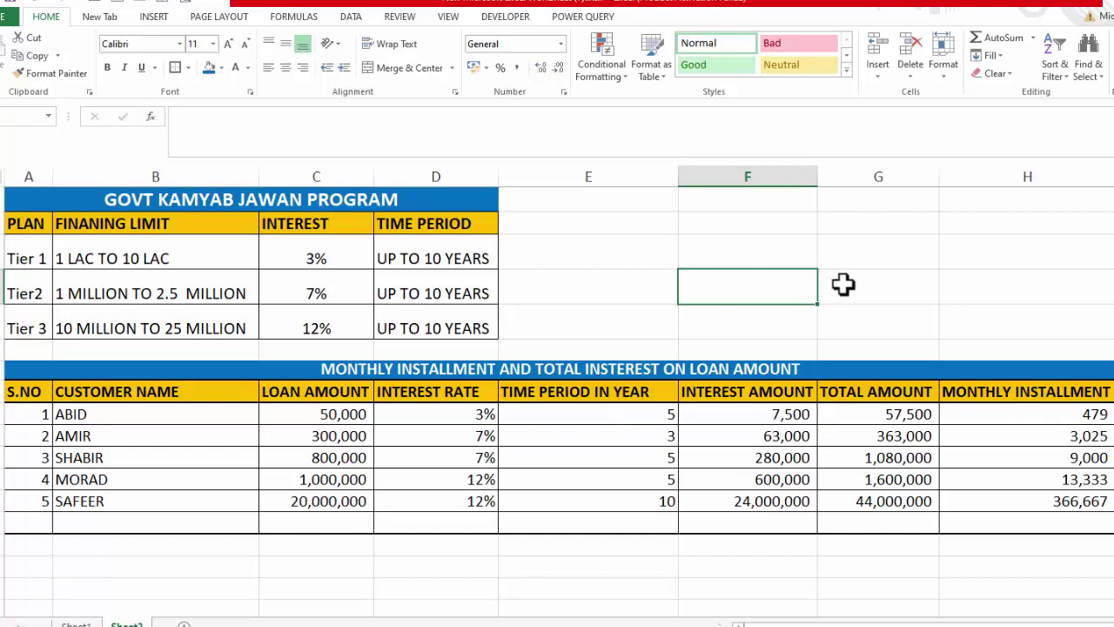
right_click(859, 175)
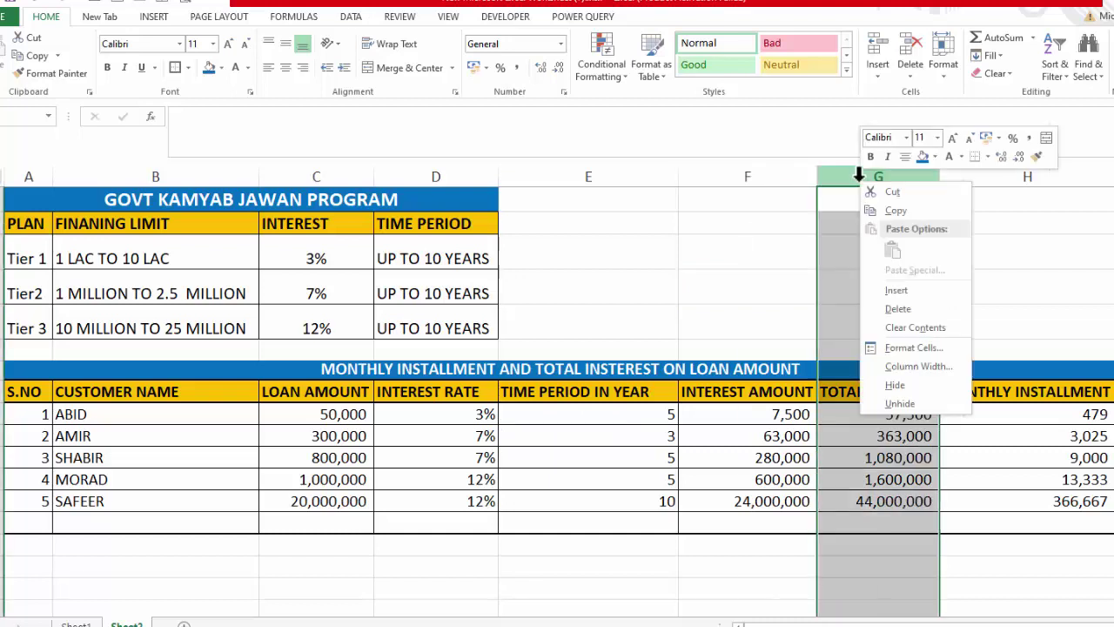
Insert a MONTHLY INTERST column before TOTAL AMOUNT with =F9/60, filled down for all customers.
left_click(881, 289)
left_click(831, 392)
type("MONTHLY INTERST")
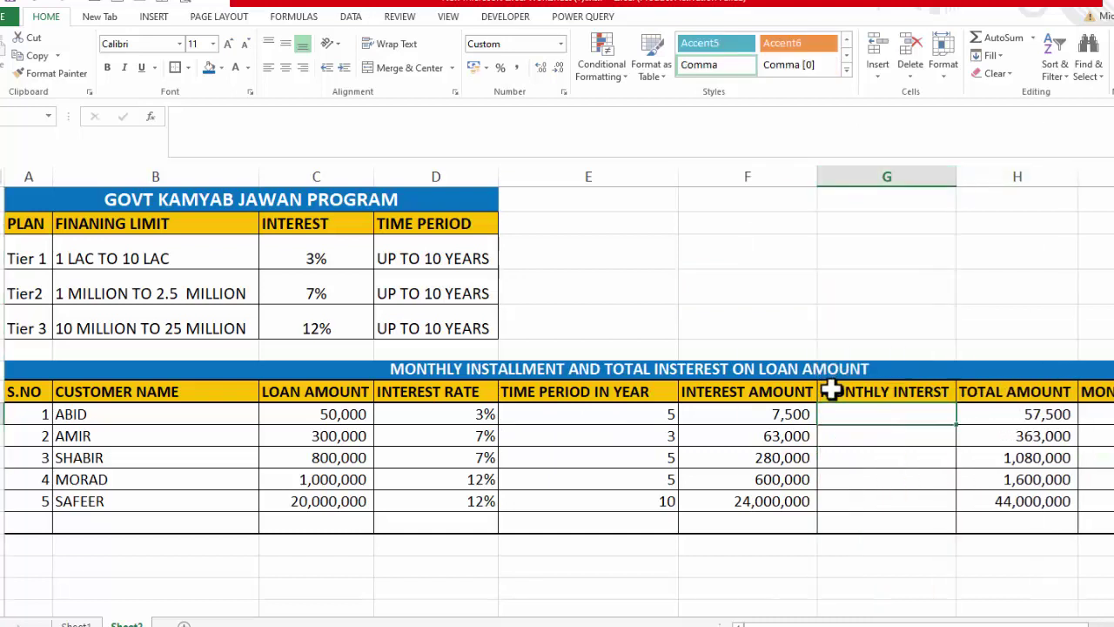
key("Return")
type("=")
left_click(763, 411)
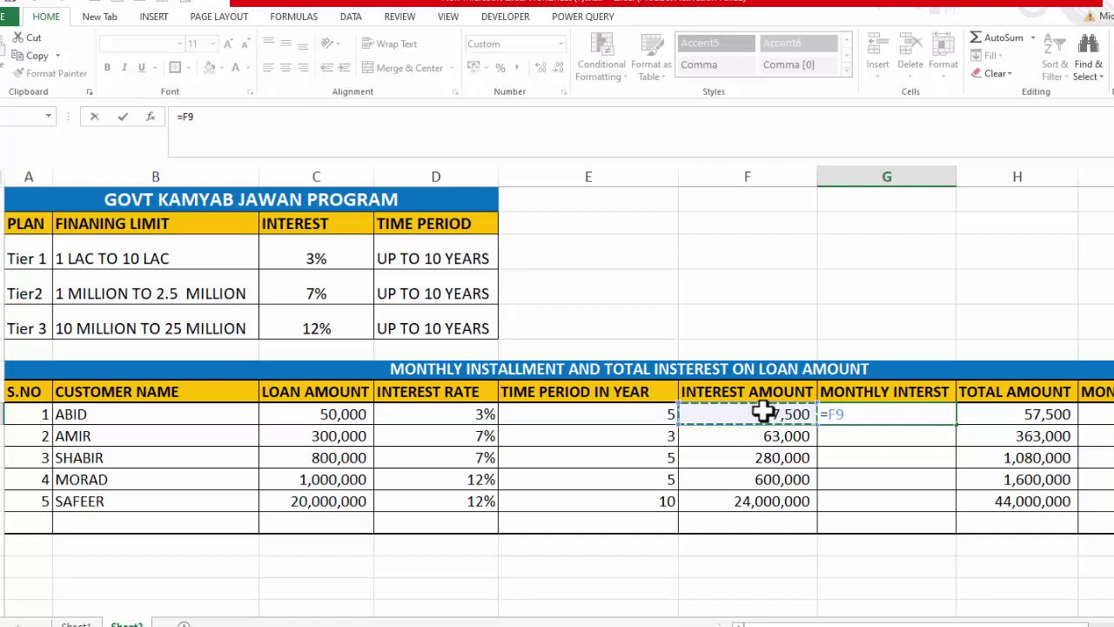
type("/")
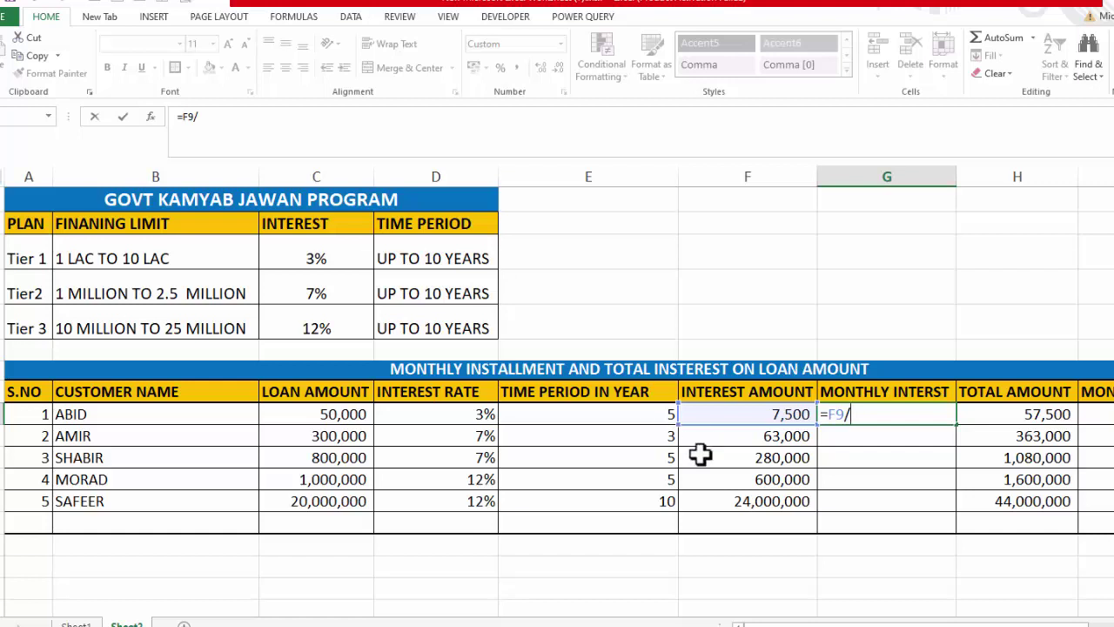
type("60")
key("ctrl+Return")
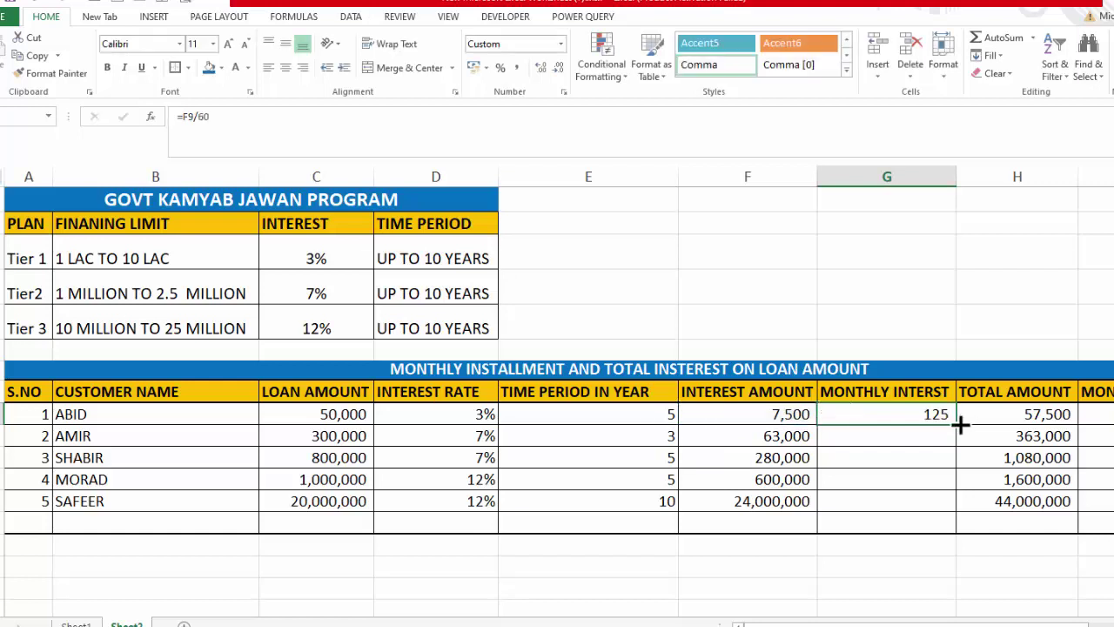
double_click(957, 424)
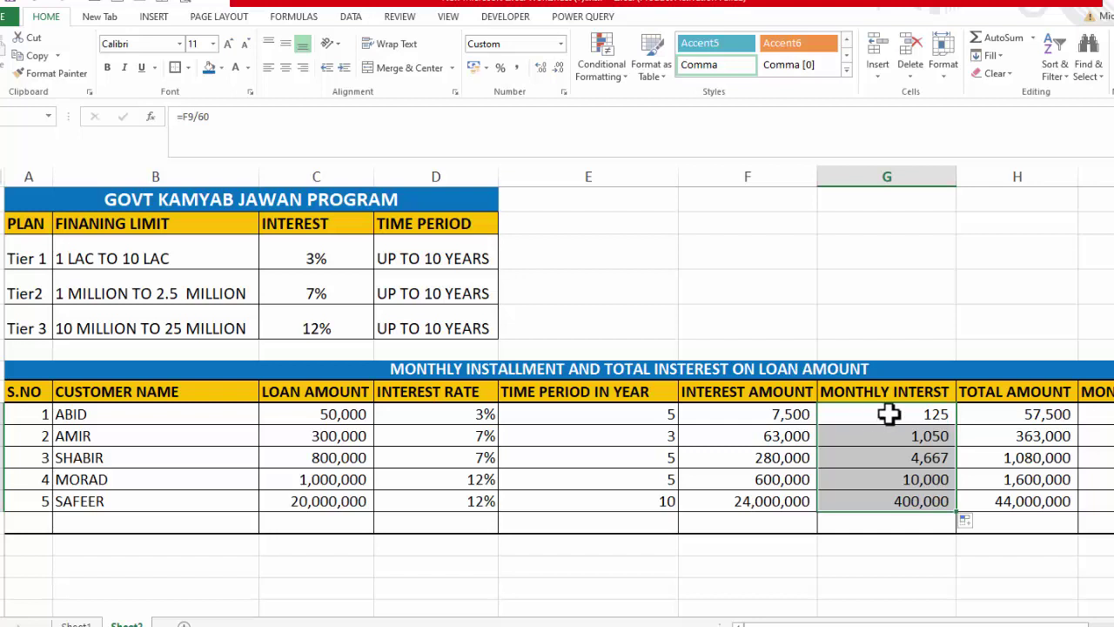
Correct AMIR's monthly interest to =F10/36 and SHABIR's to =F11/60.
left_click(888, 436)
double_click(888, 436)
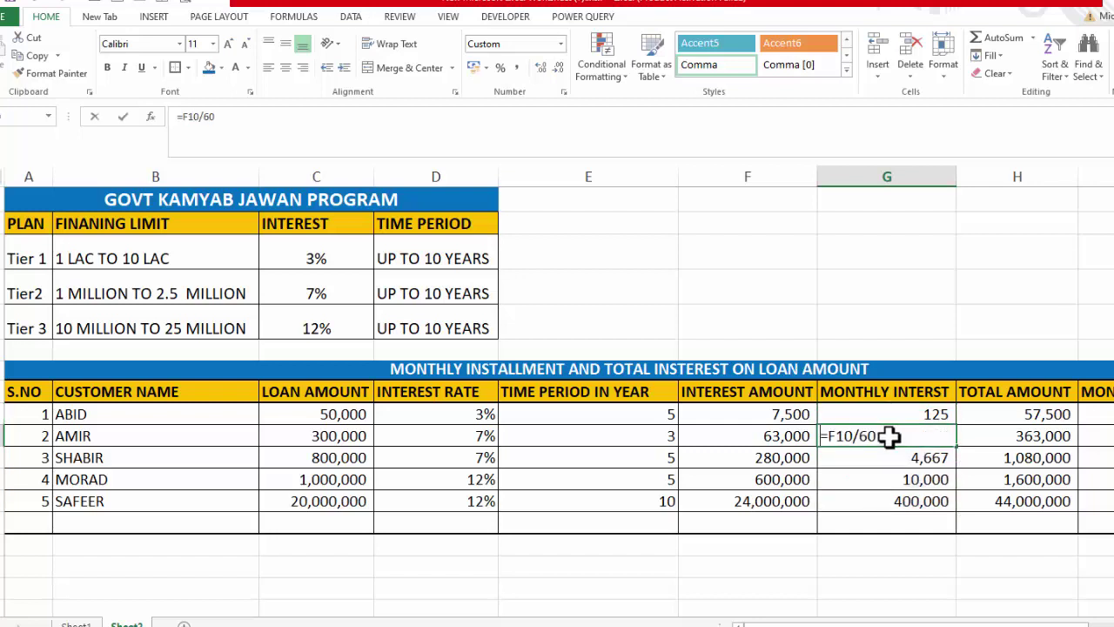
key("BackSpace")
key("BackSpace")
key("BackSpace")
left_click(785, 436)
type("/")
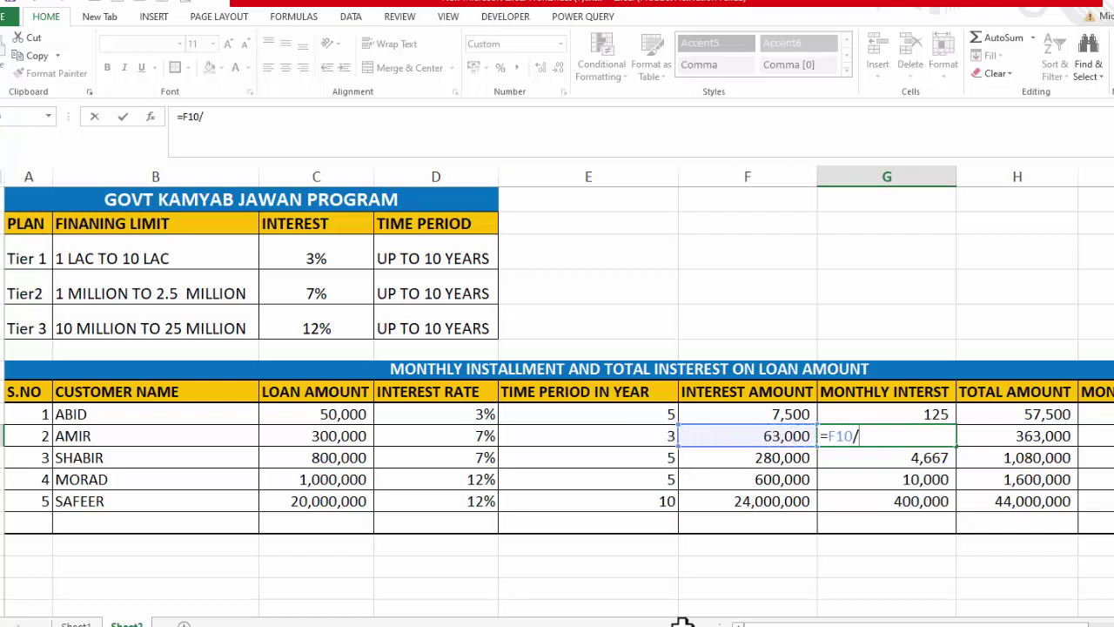
type("6")
key("Return")
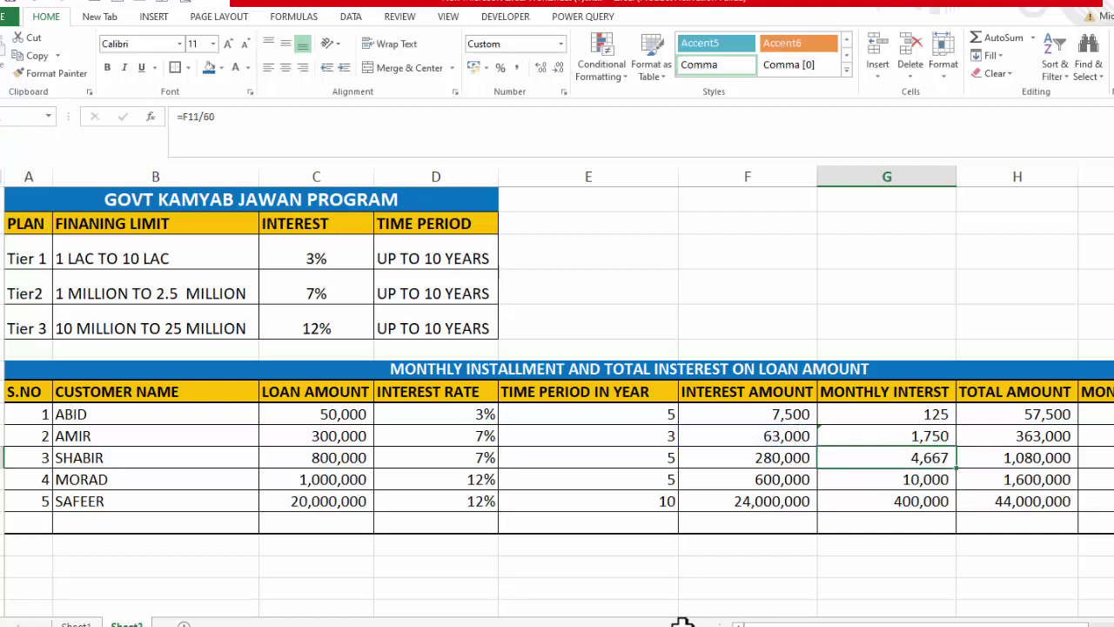
double_click(885, 460)
key("BackSpace")
key("BackSpace")
key("BackSpace")
left_click(760, 456)
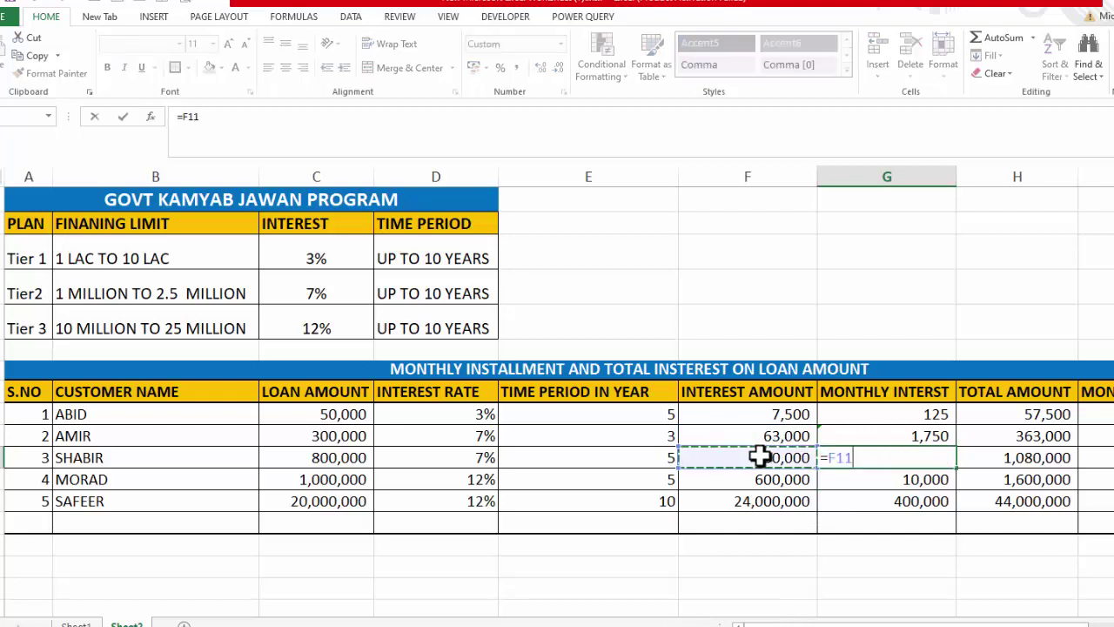
type("/60")
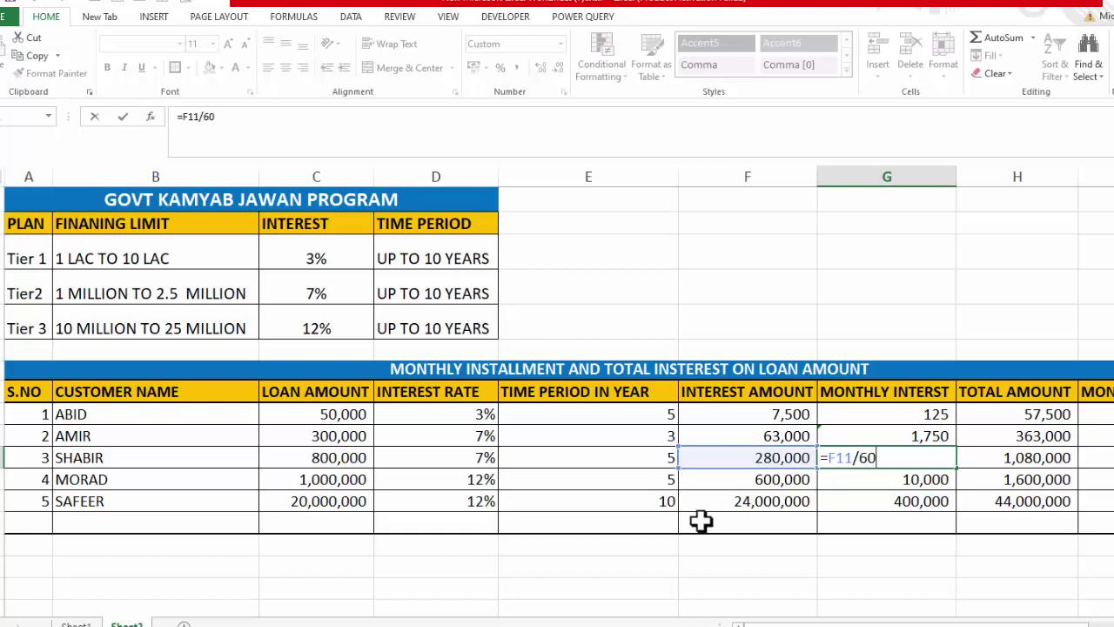
key("Return")
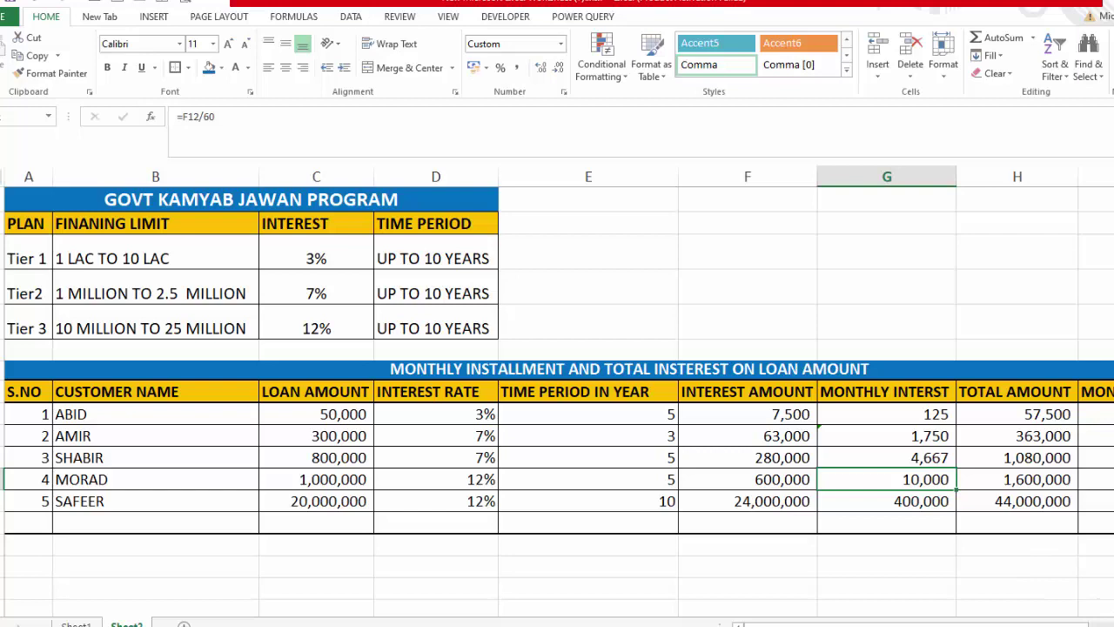
scroll(871, 598, "right", 4)
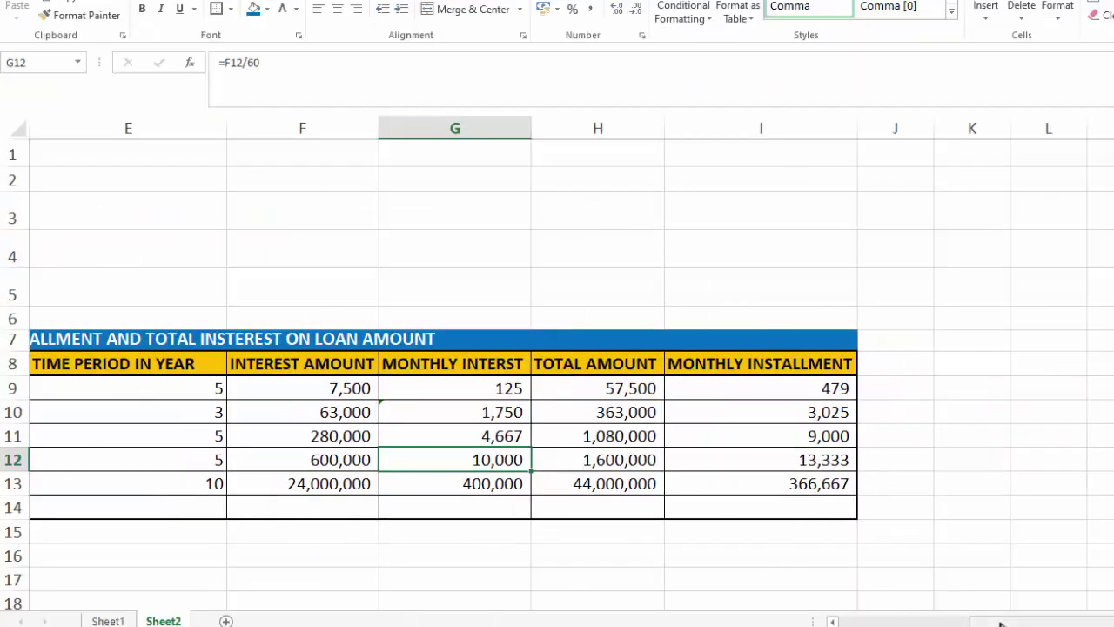
scroll(1001, 623, "left", 3)
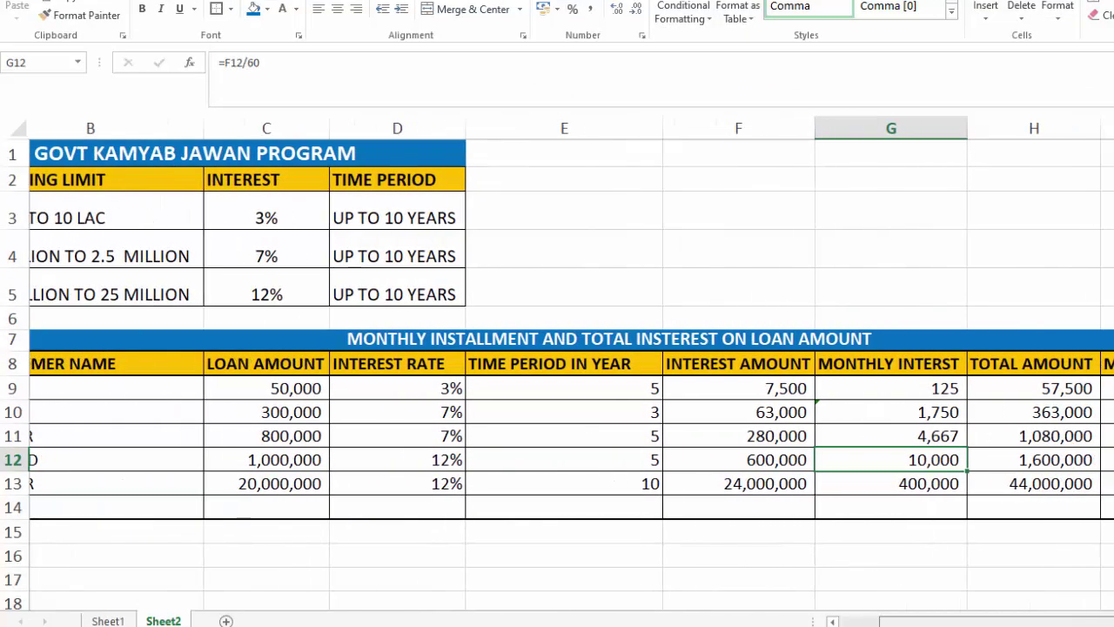
scroll(571, 370, "left", 1)
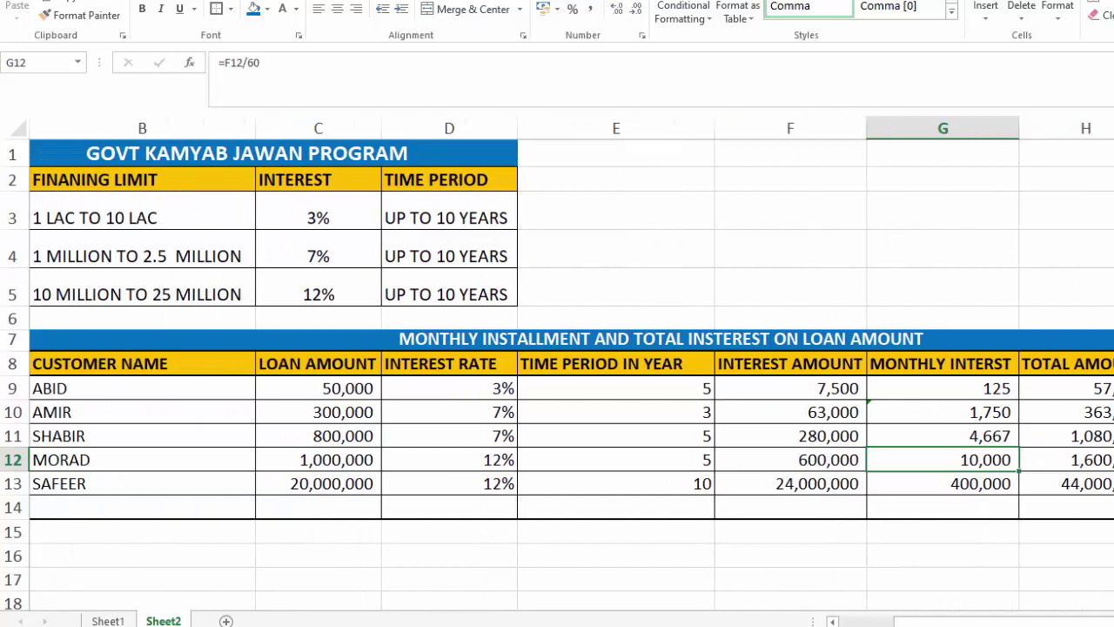